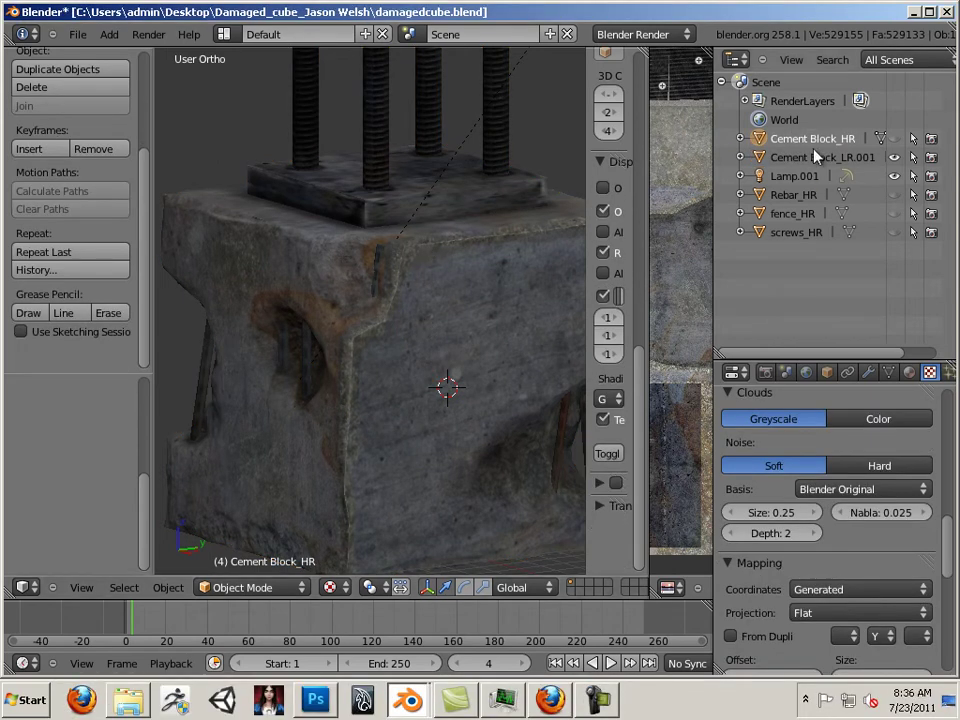
Step: Unhide and delete the high-resolution objects Cement Block_HR and Rebar_HR from the scene
click(894, 139)
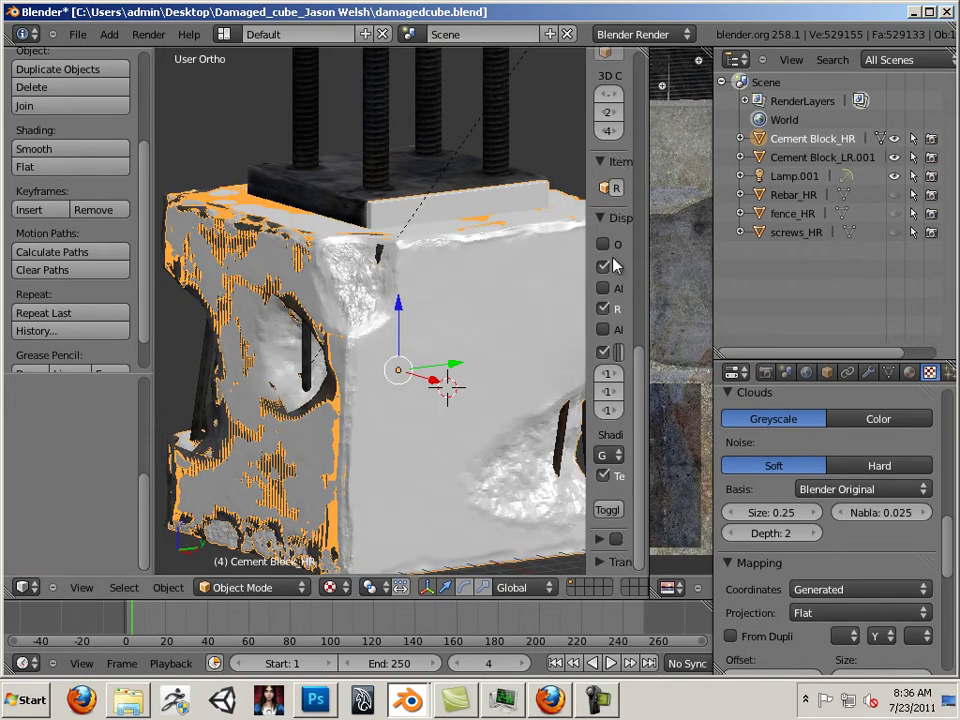
click(790, 140)
key(x)
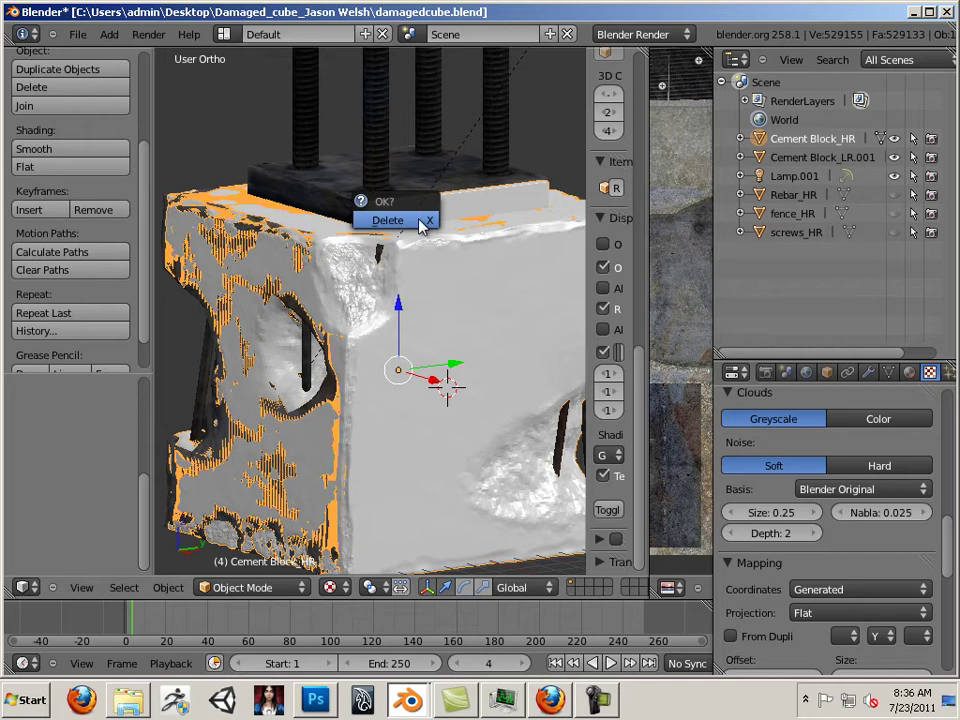
click(430, 224)
click(793, 176)
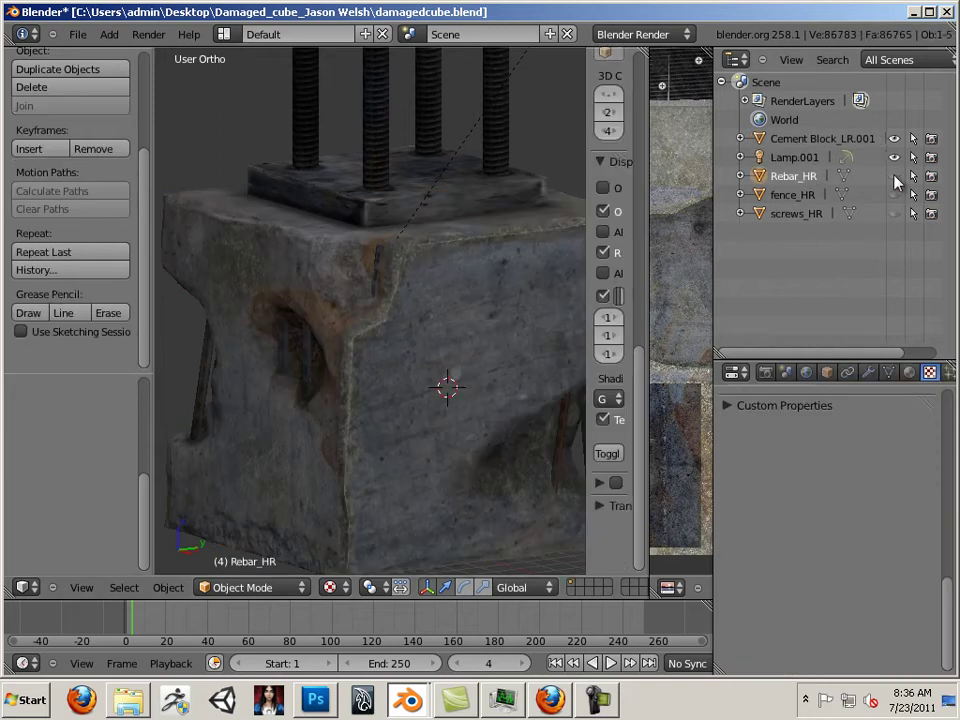
click(894, 176)
key(x)
click(396, 281)
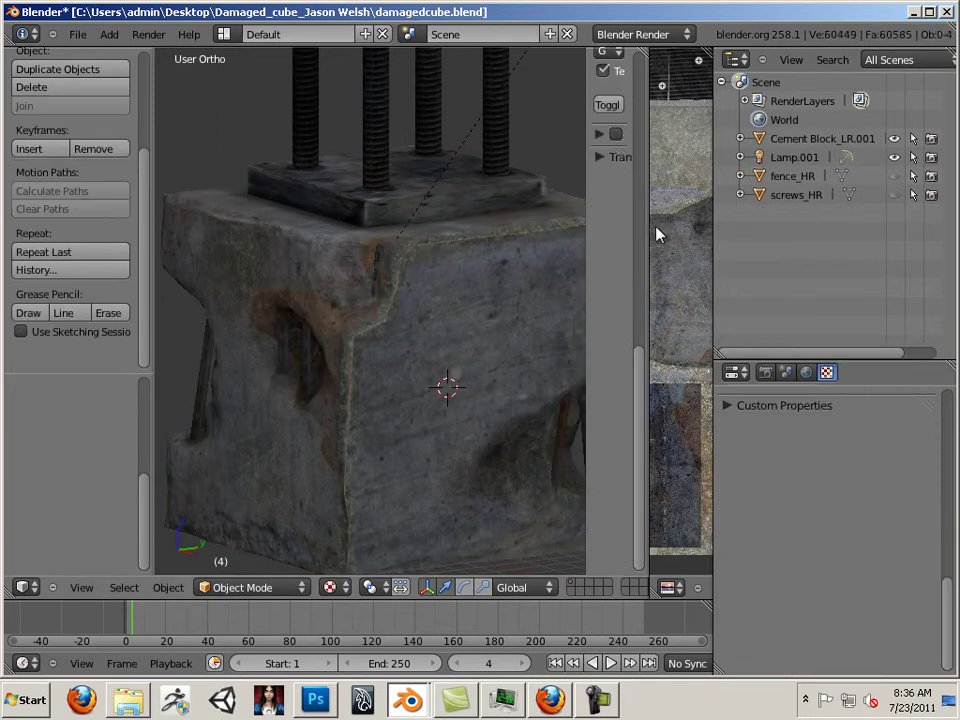
Step: Unhide and delete the remaining high-resolution objects, fence_HR and screws_HR
click(795, 176)
click(894, 176)
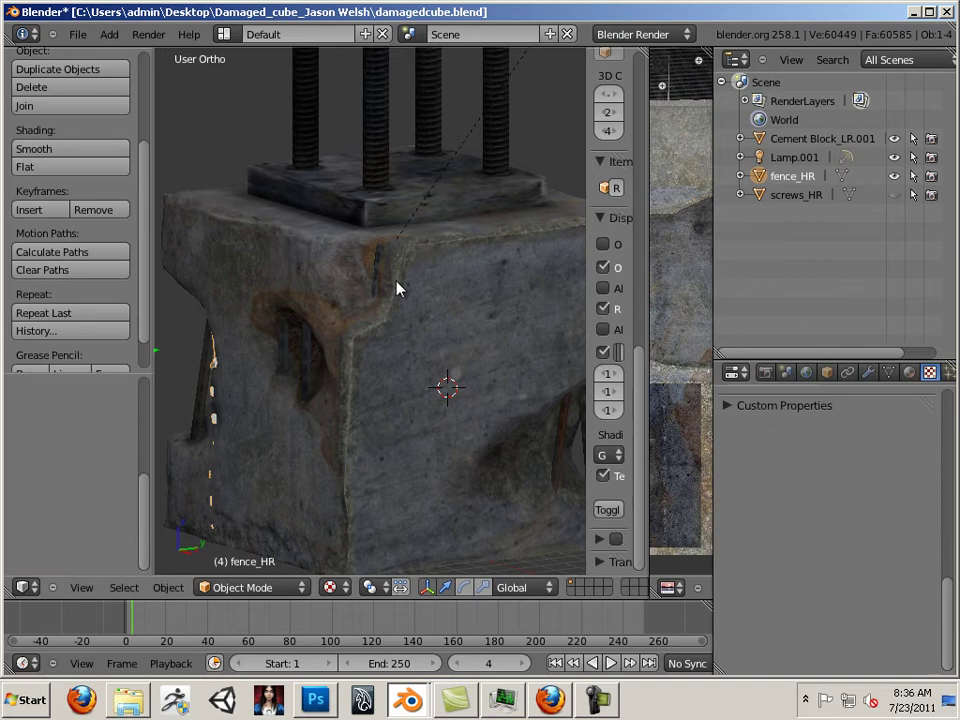
key(x)
click(397, 283)
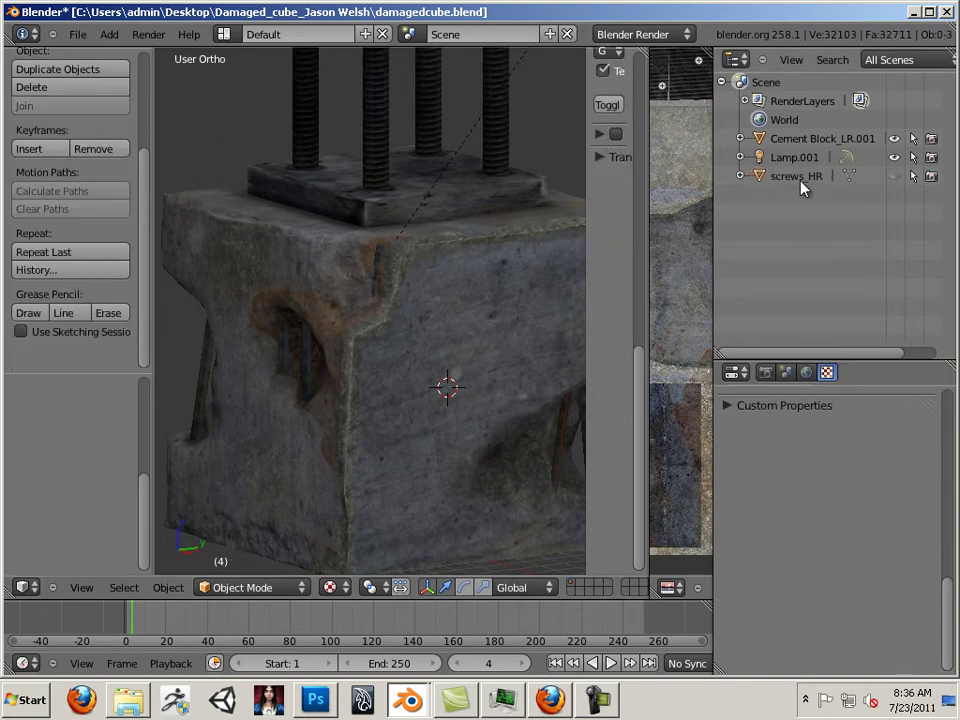
click(826, 177)
click(894, 176)
key(x)
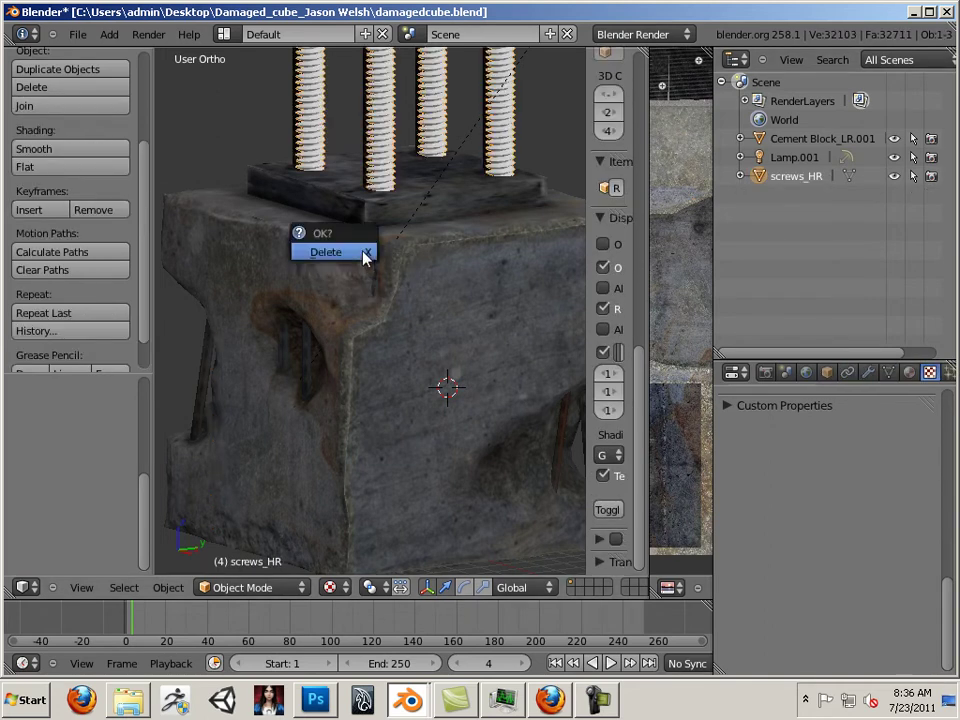
click(366, 255)
Step: Select Cement Block_LR.001, widen the 3D view's sidebar for its display shading settings, and bring up the cement_occ.tga texture
click(806, 140)
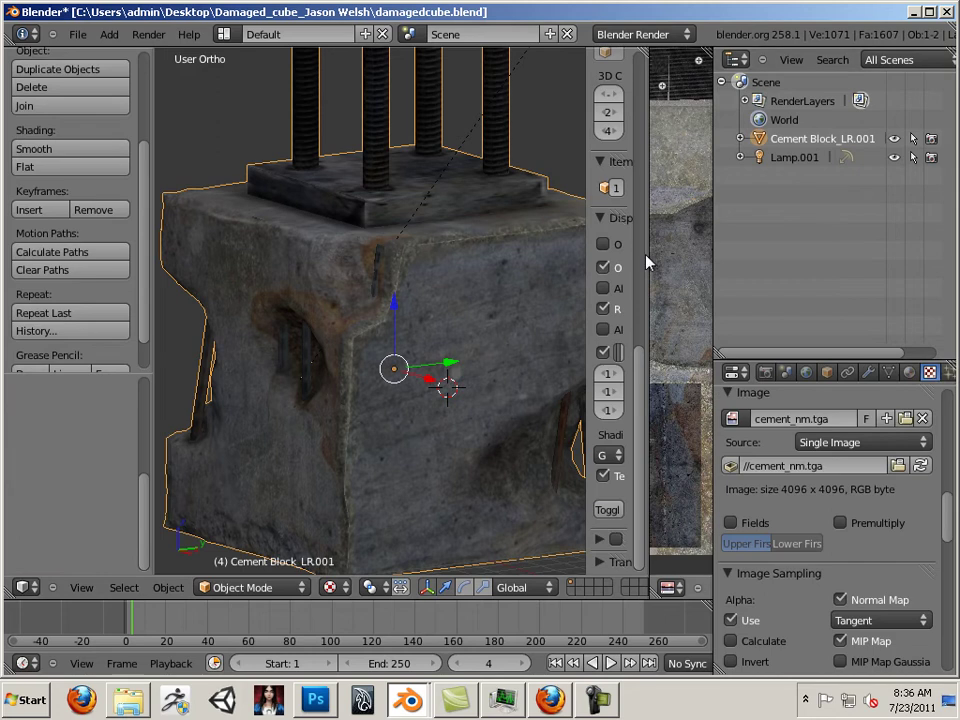
scroll(437, 342, down, 4)
scroll(437, 342, up, 2)
key(n)
key(n)
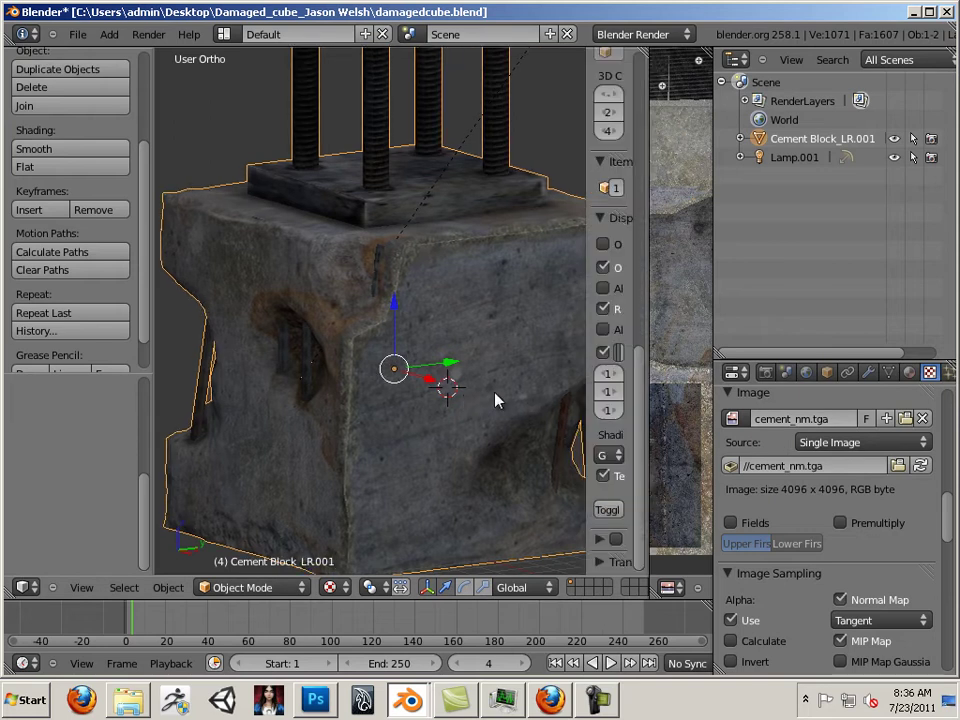
drag(590, 466, 422, 468)
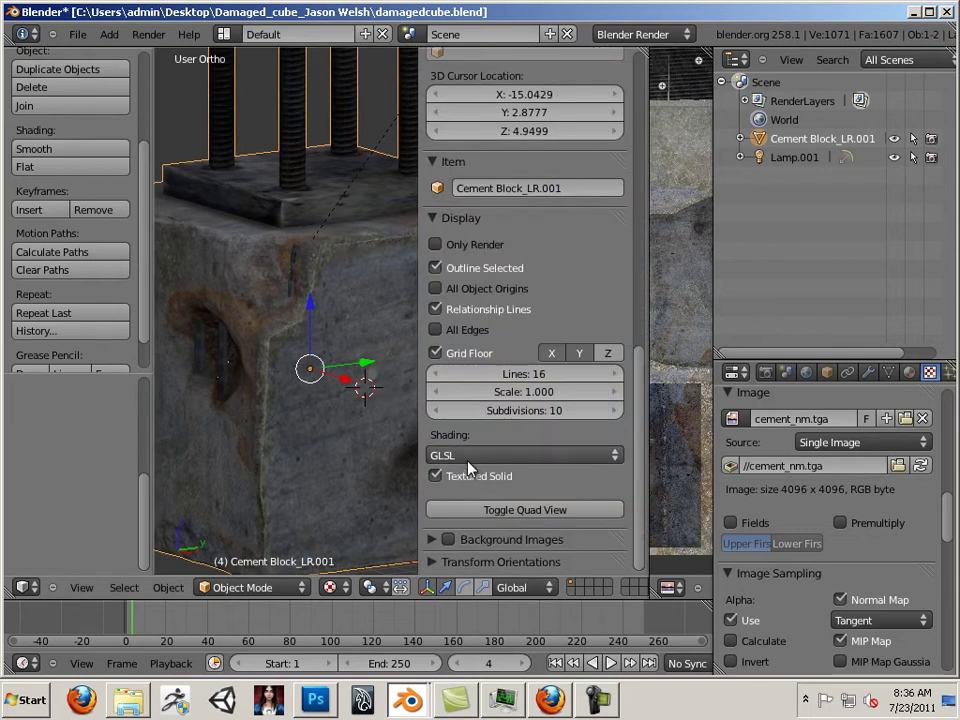
drag(649, 444, 776, 443)
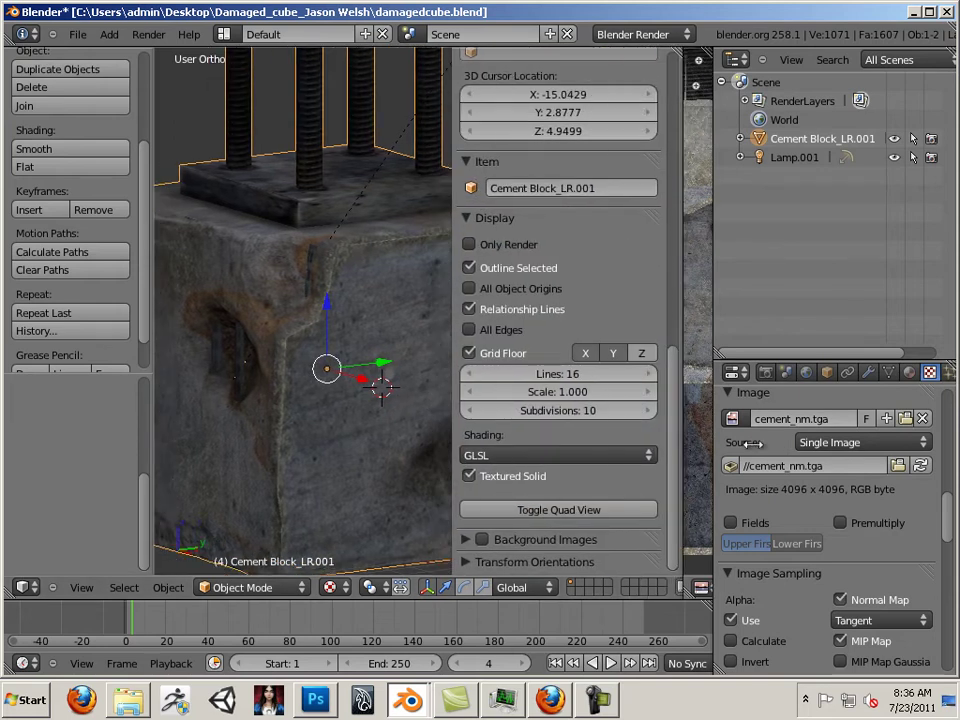
drag(456, 409, 520, 425)
mouse_move(945, 497)
mouse_down()
mouse_move(946, 399)
mouse_move(945, 500)
mouse_up()
click(790, 466)
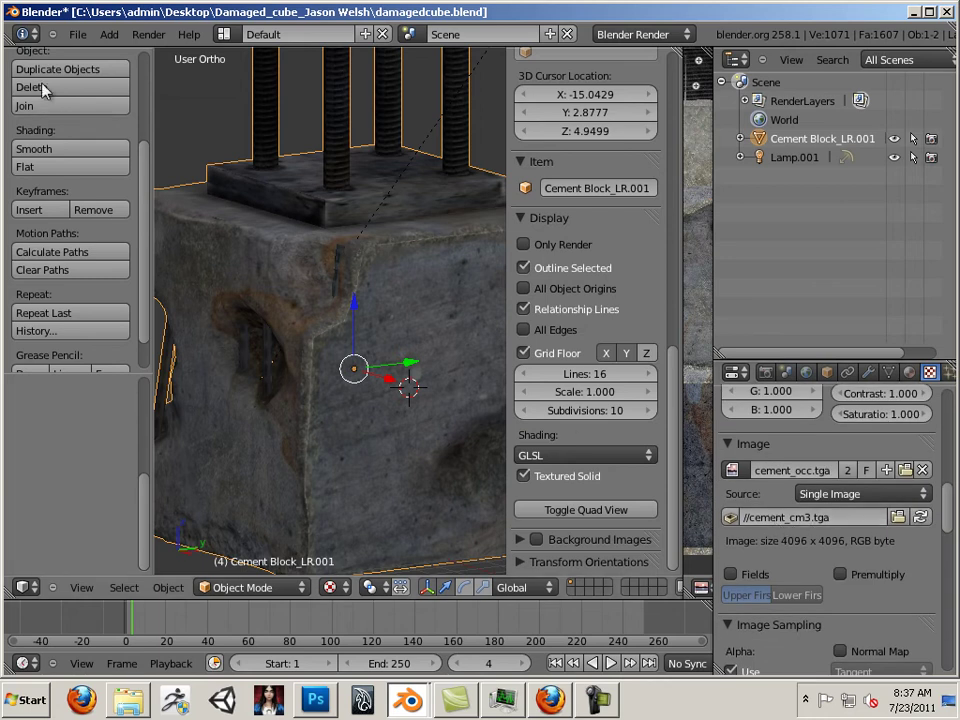
Step: Start an Autodesk FBX export of the scene and choose the existing damagedcube.fbx as the target file
click(77, 35)
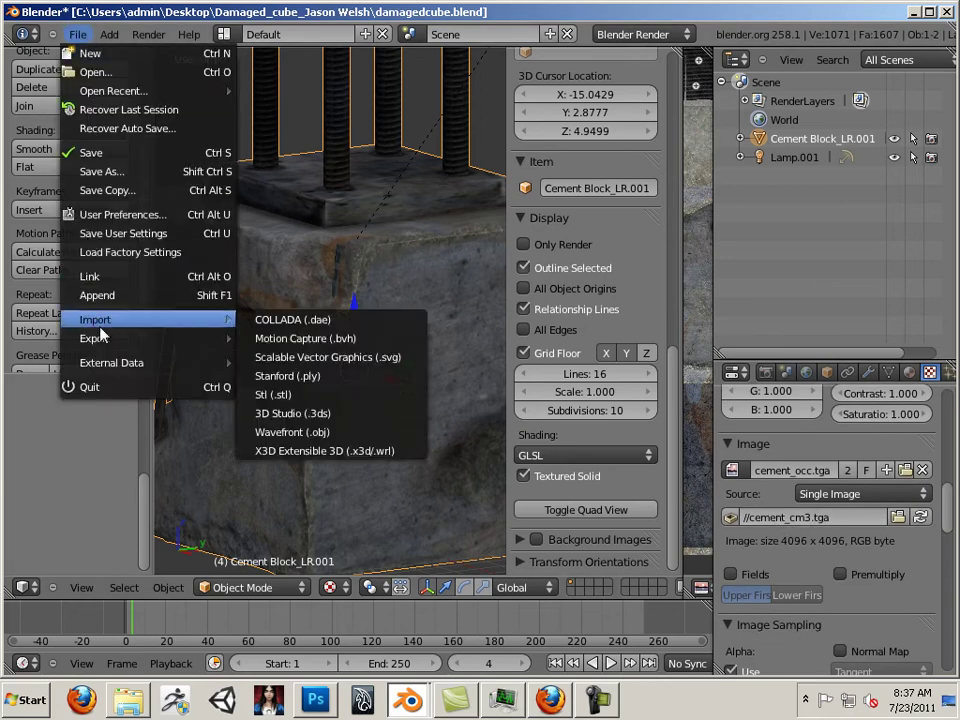
mouse_move(100, 338)
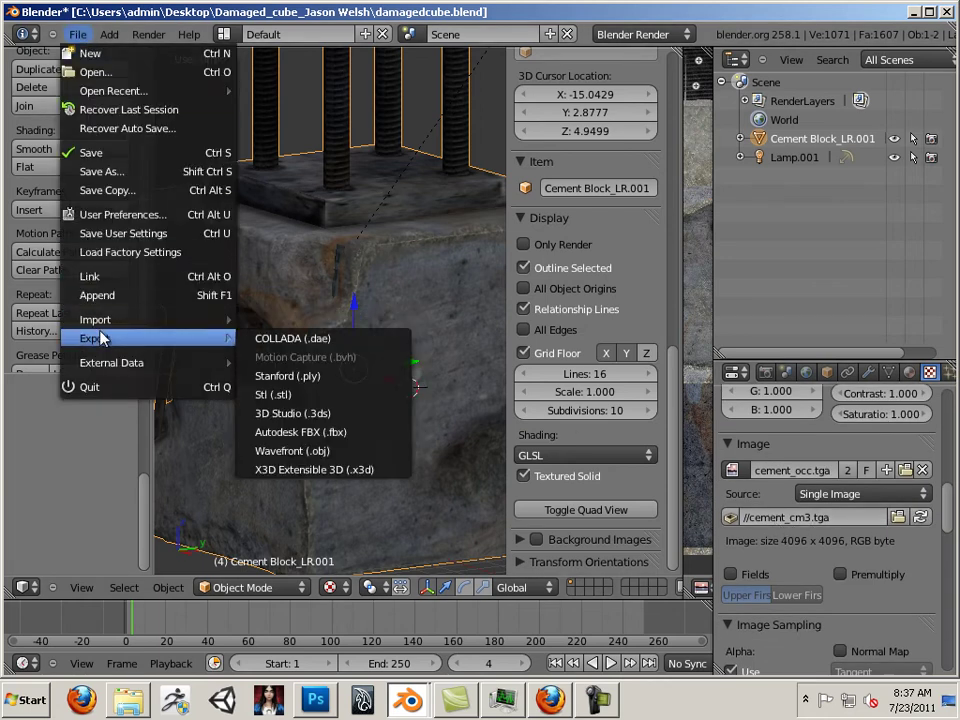
click(305, 432)
click(296, 159)
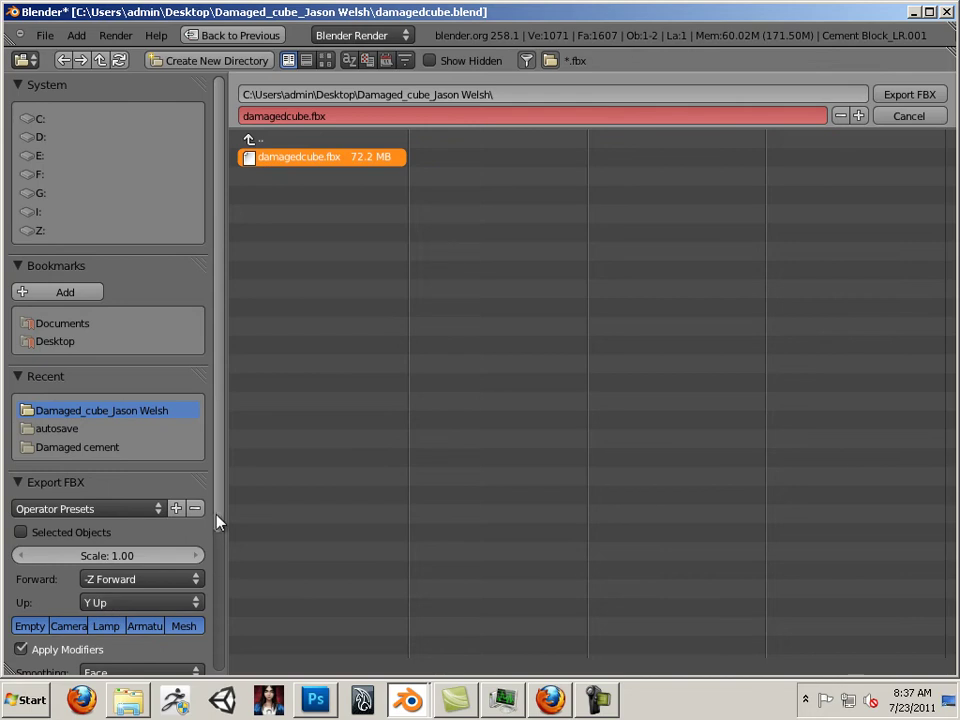
Step: Set the FBX export axes to Z Up and Y Forward, and export the file
scroll(214, 540, down, 3)
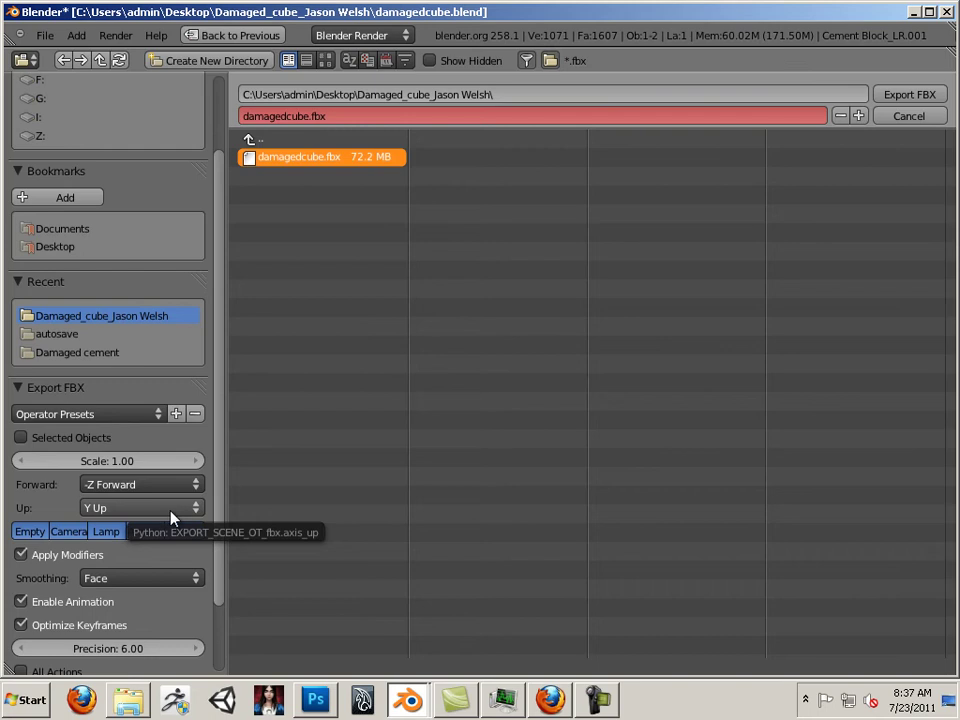
drag(219, 503, 218, 507)
scroll(219, 514, down, 3)
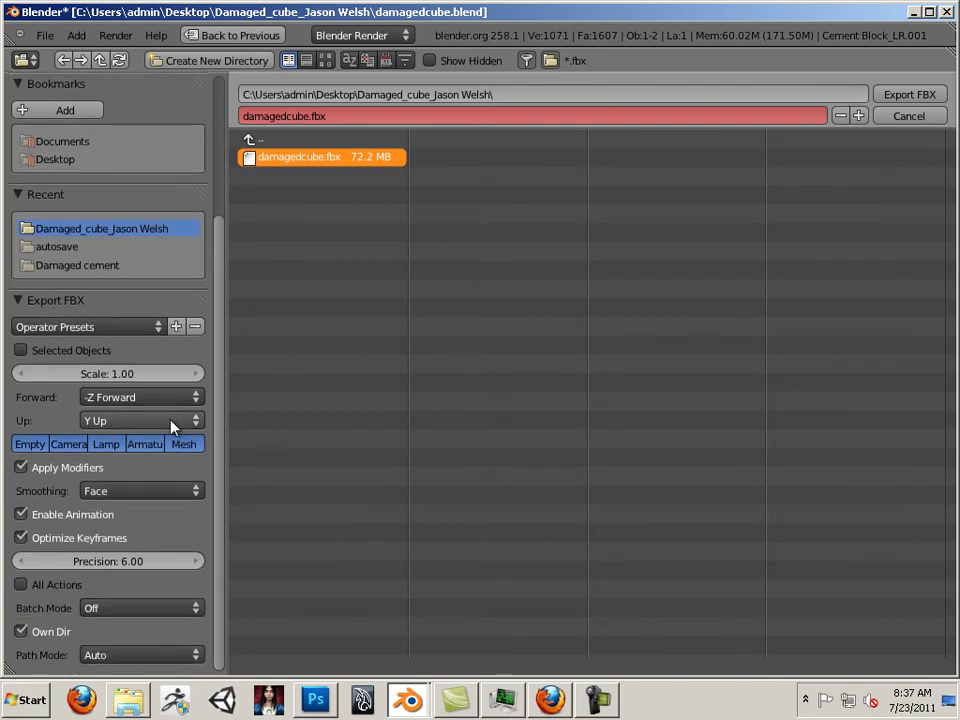
click(165, 424)
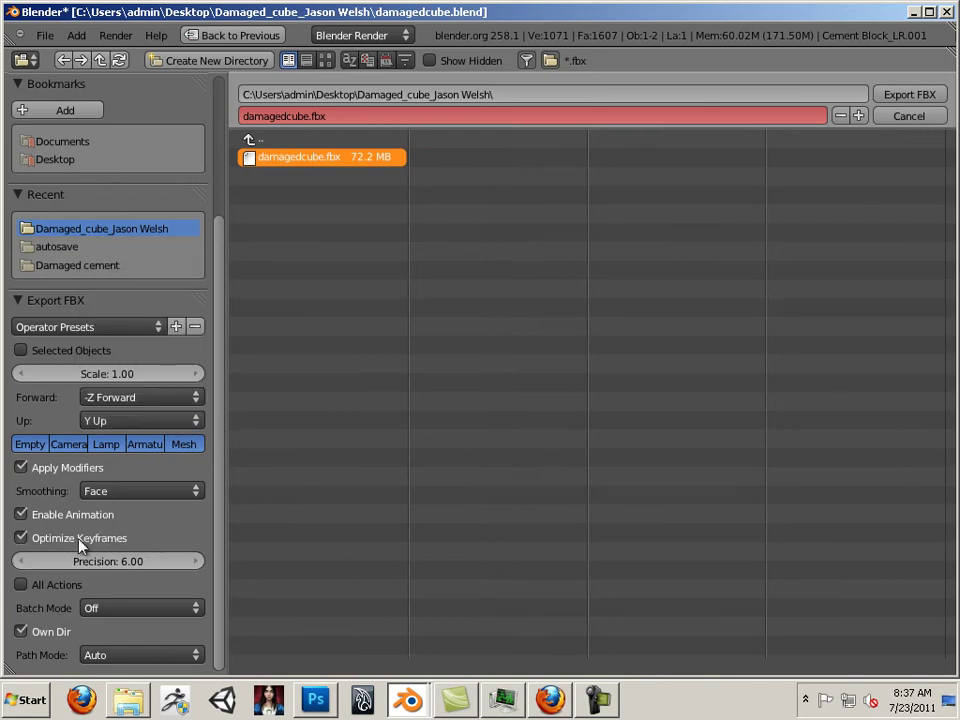
click(195, 421)
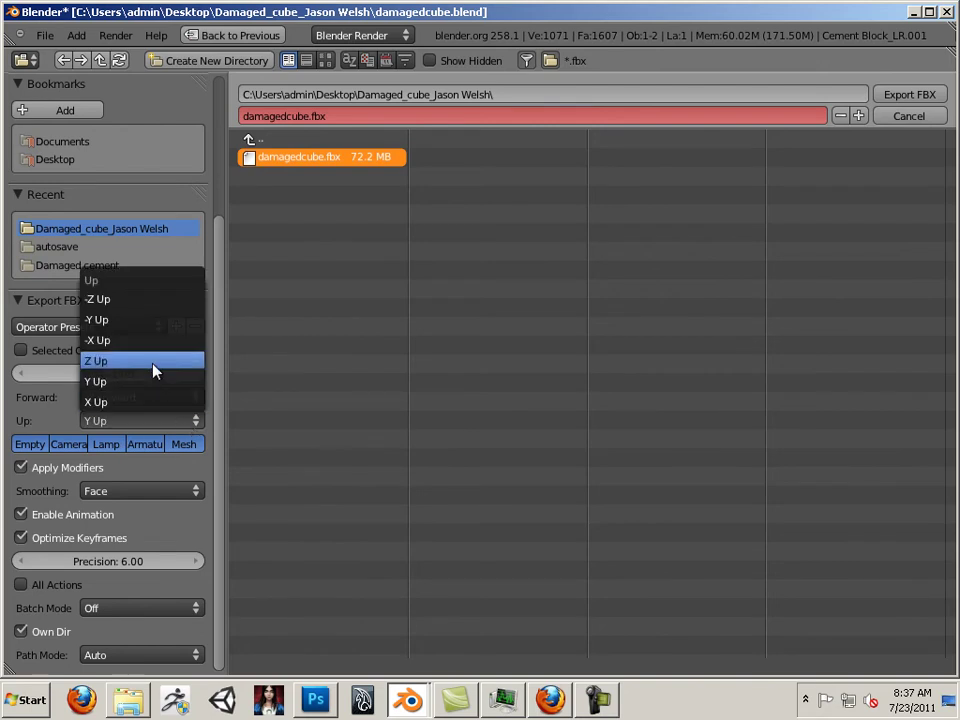
click(156, 362)
click(142, 397)
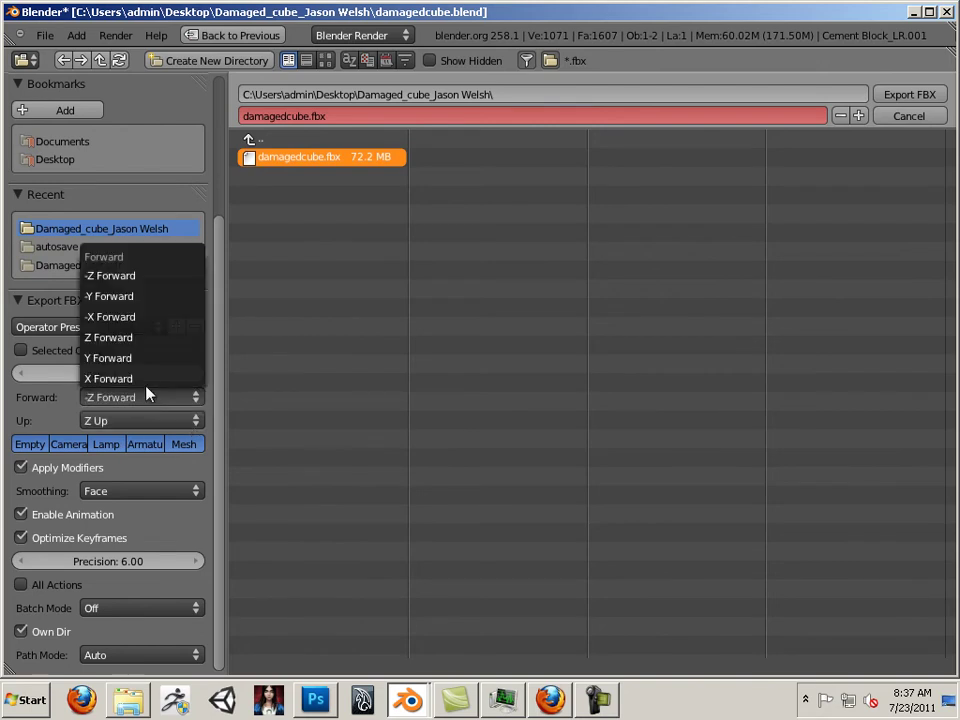
click(147, 358)
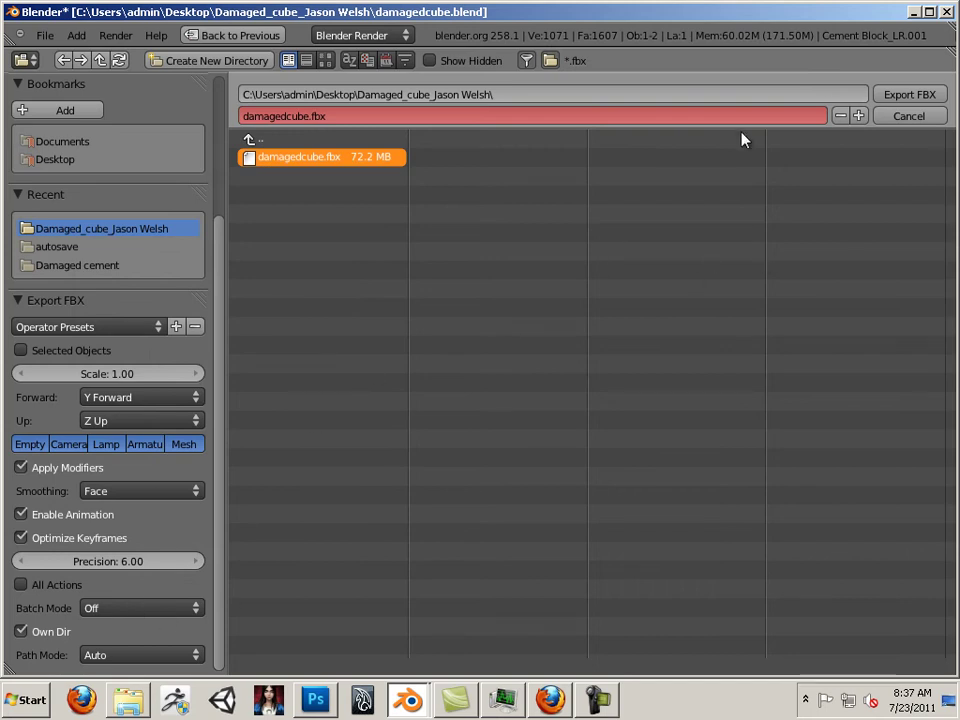
click(903, 96)
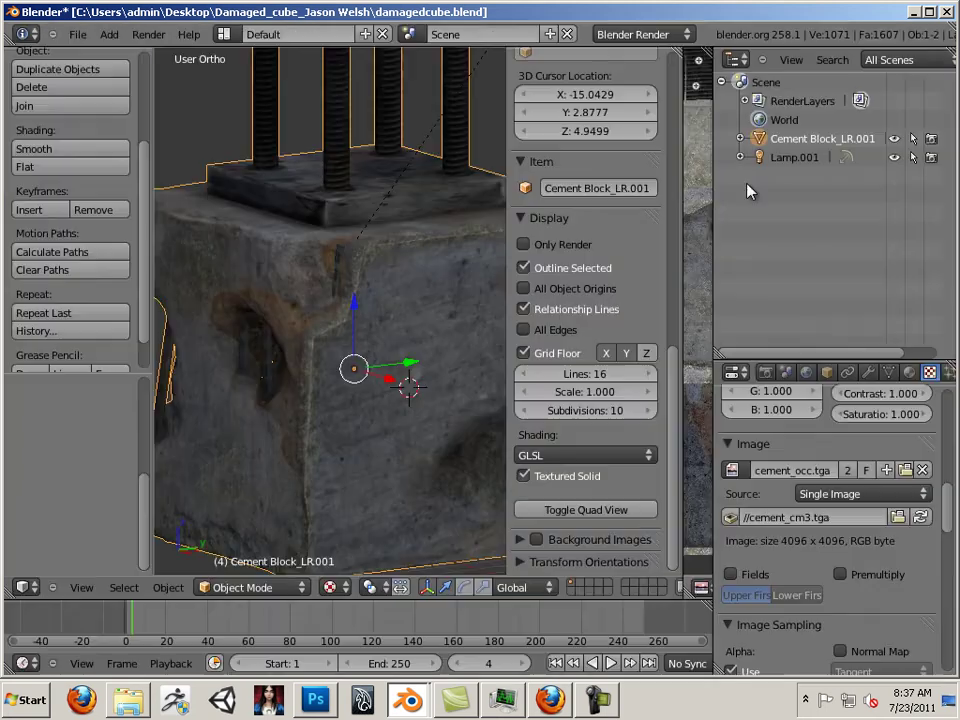
Step: Launch the UDK Editor from the installed UDK-2011-06 program group of the Unreal Development Kit
click(26, 700)
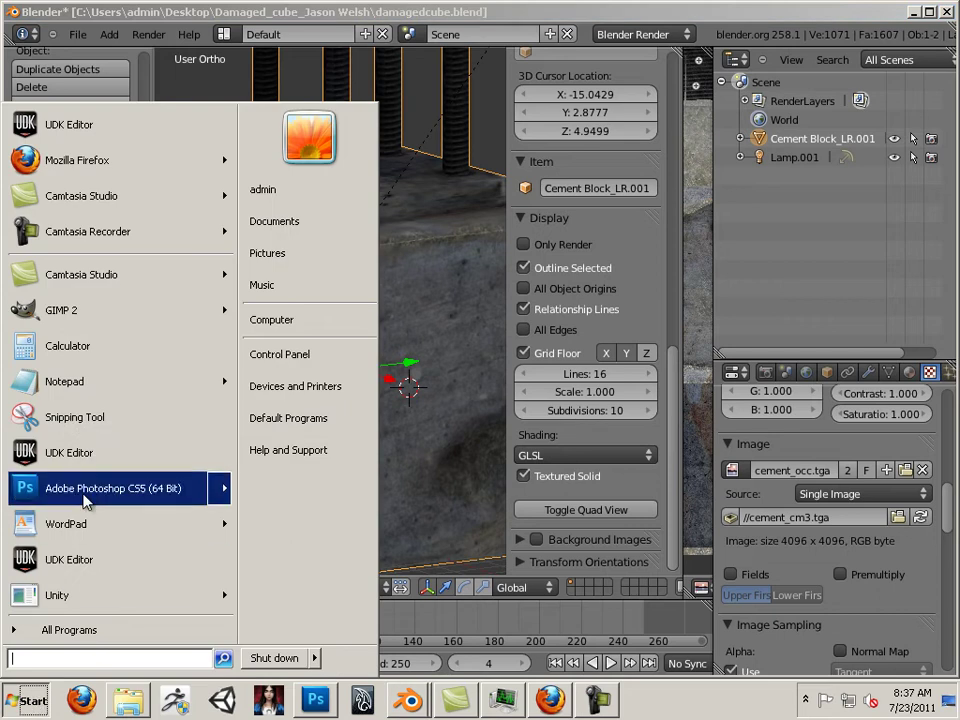
click(50, 630)
scroll(111, 493, down, 8)
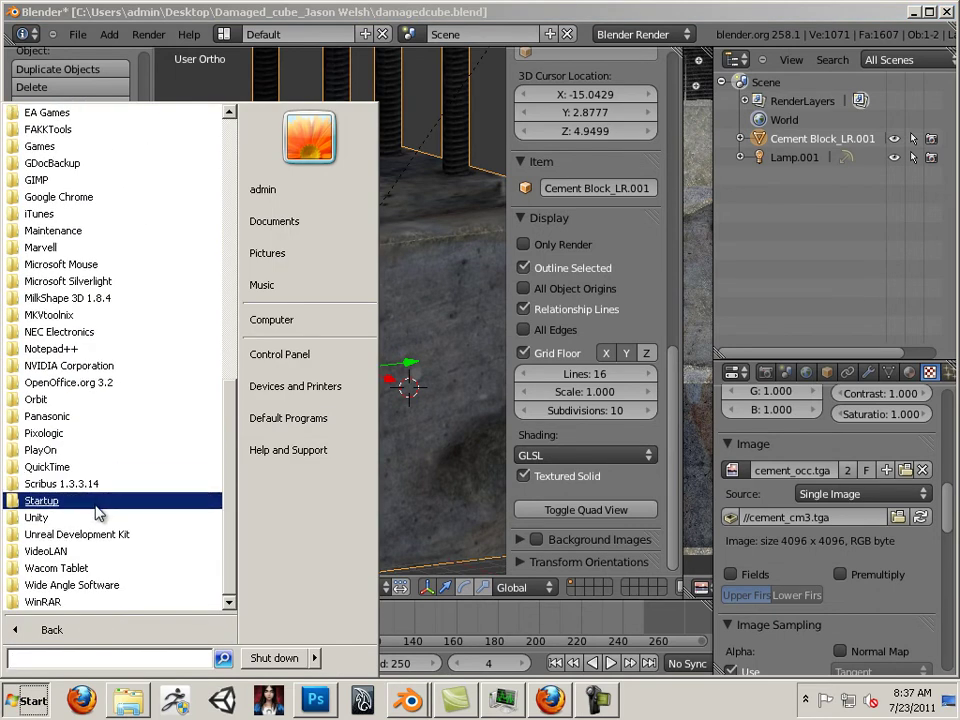
click(96, 536)
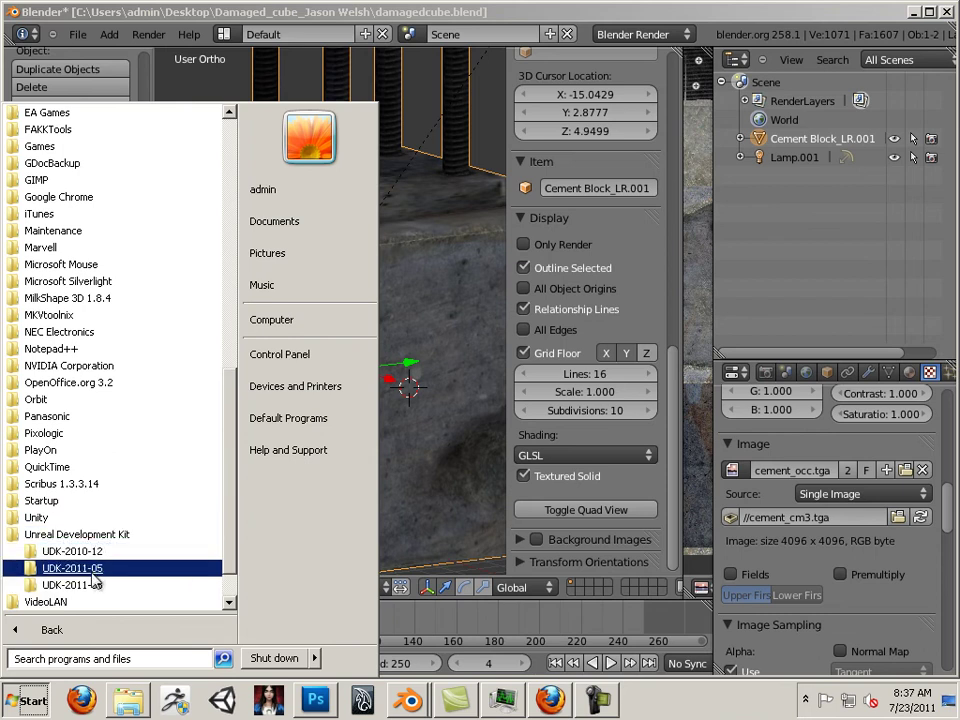
click(94, 584)
click(120, 561)
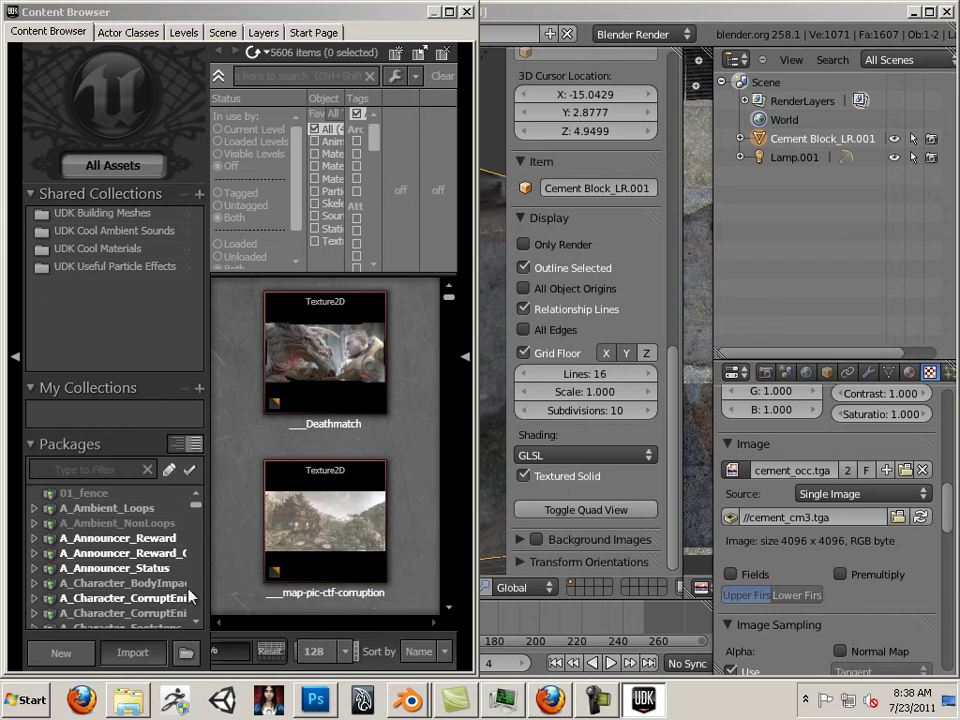
Step: Start an asset import in the Content Browser and open the damagedcube FBX from the damaged cube project folder on the Desktop
click(134, 653)
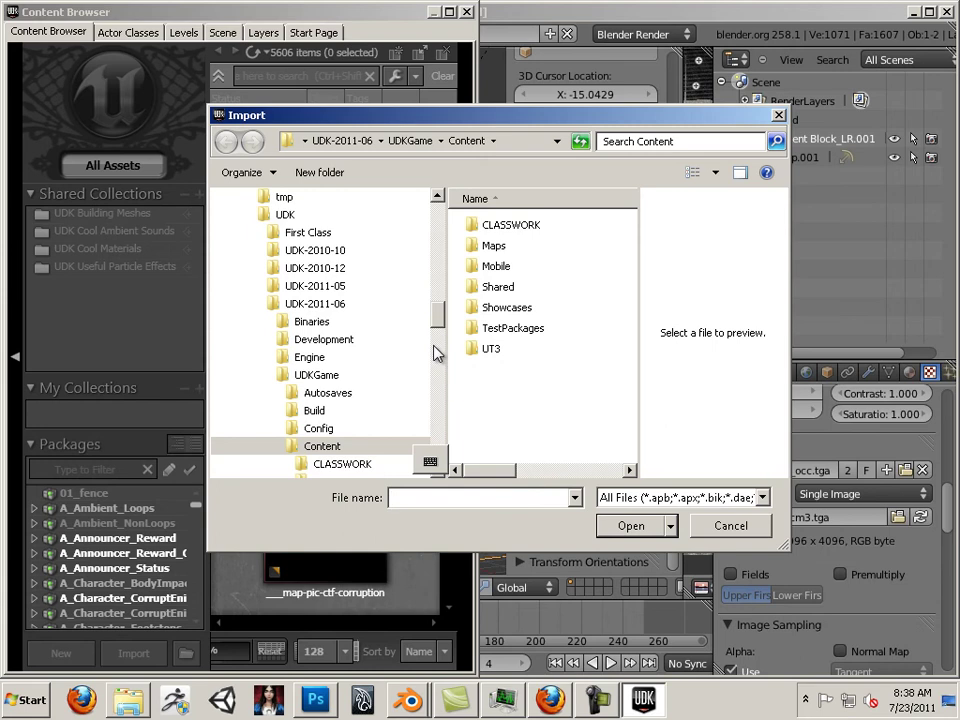
drag(439, 317, 443, 218)
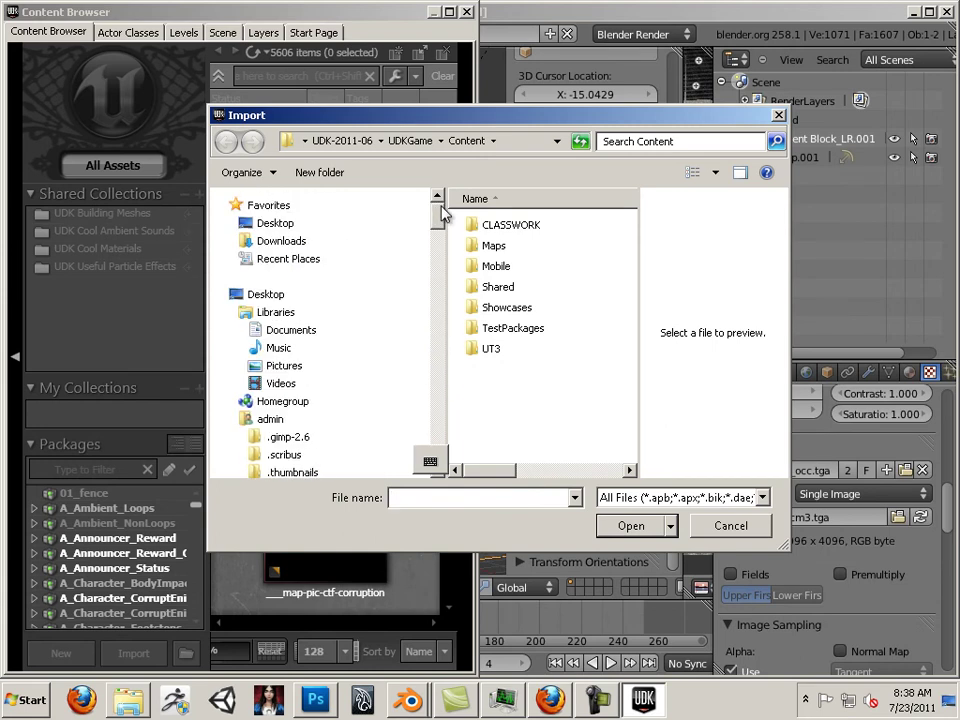
click(272, 295)
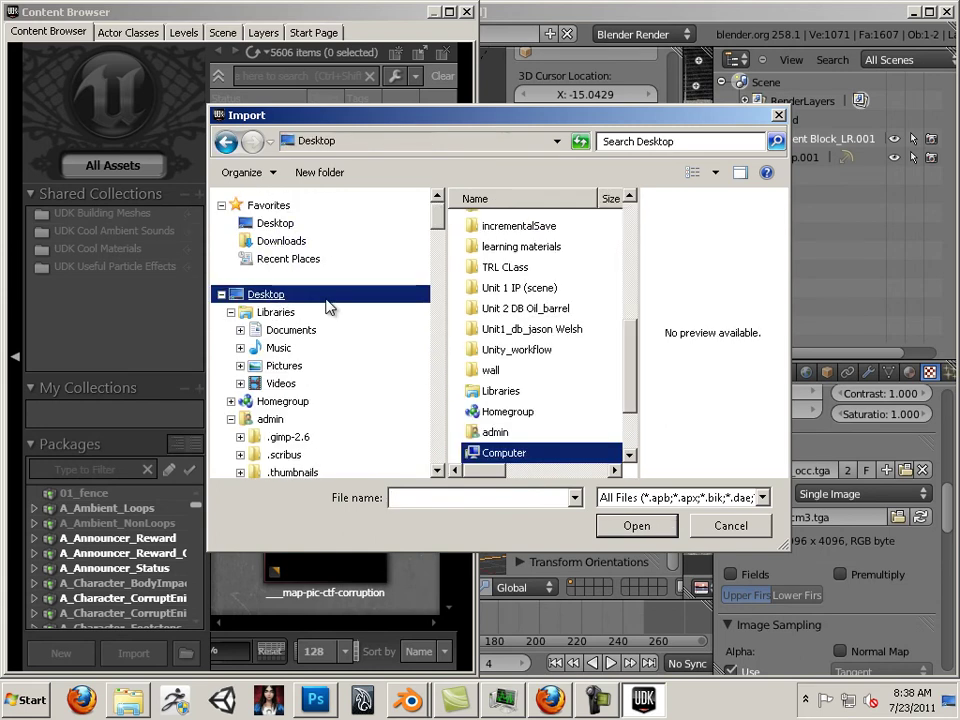
drag(624, 373, 622, 288)
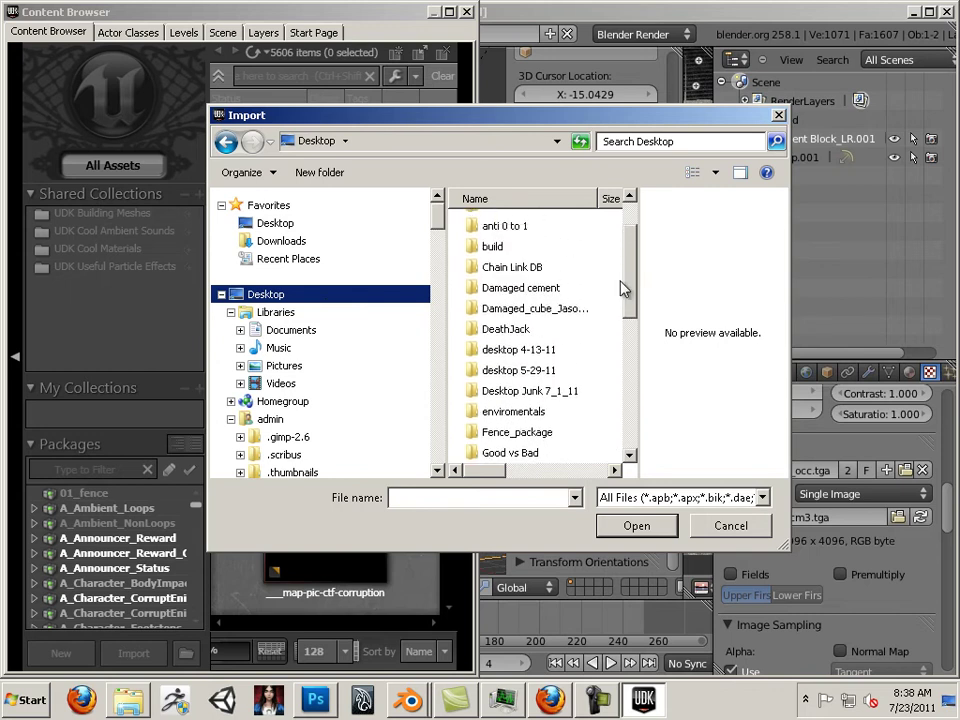
double_click(536, 308)
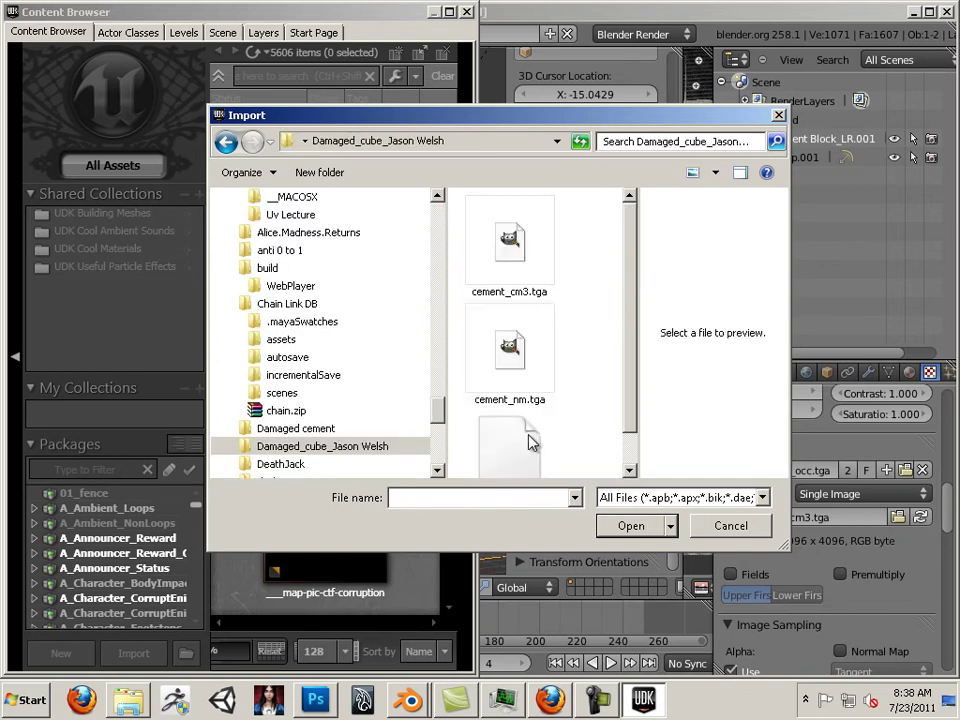
click(510, 442)
double_click(511, 436)
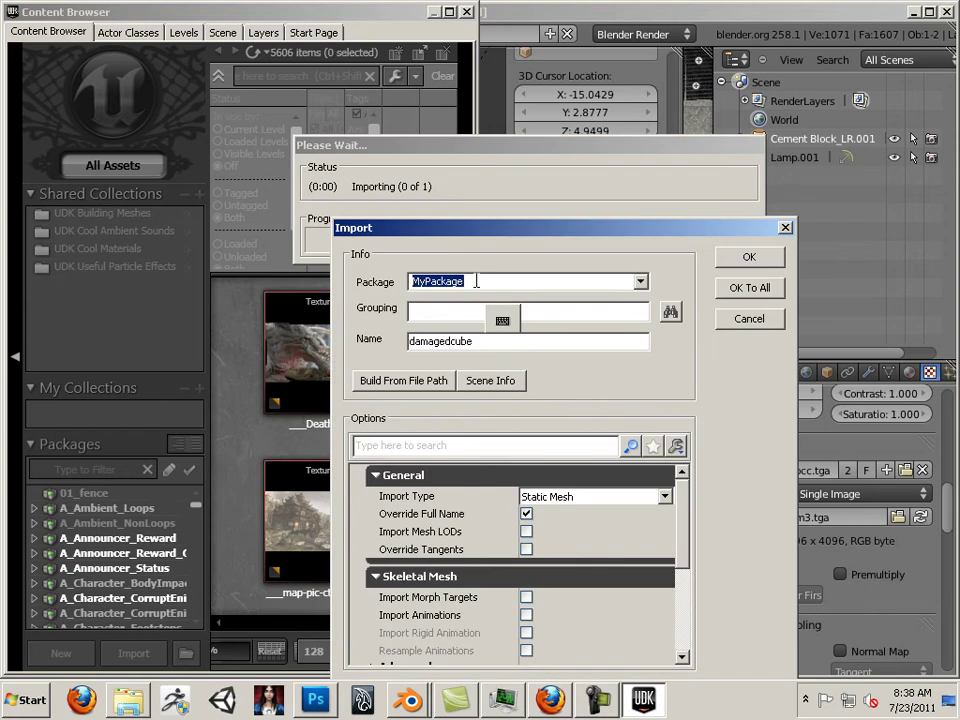
Step: Import damagedcube into the package 01_blender_stuff with the import type Static Mesh
text(01_c)
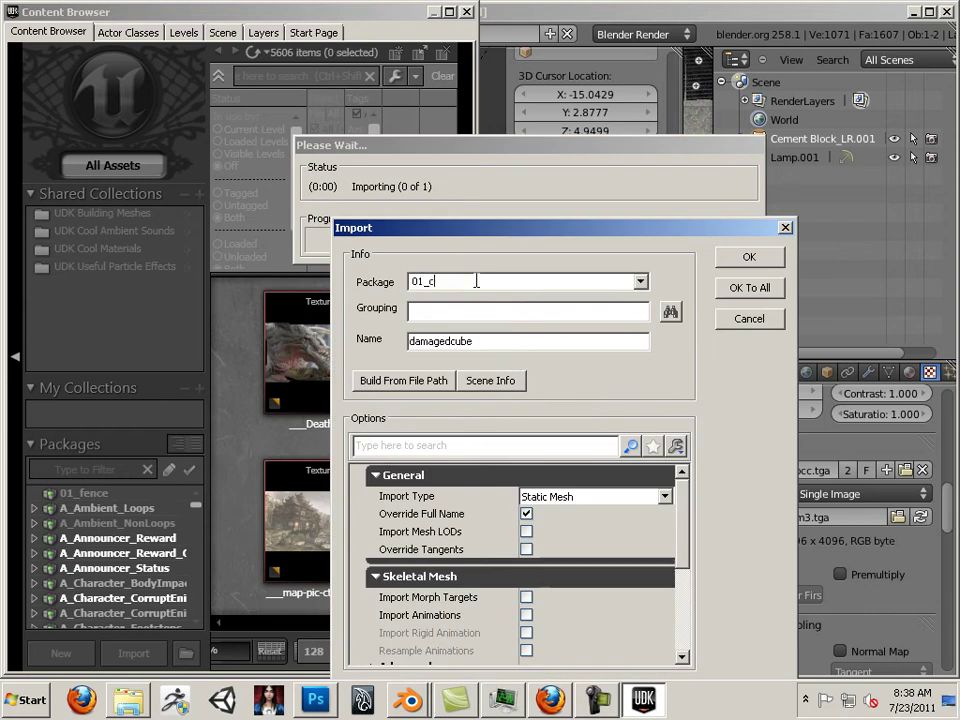
key(BackSpace)
click(542, 311)
click(583, 497)
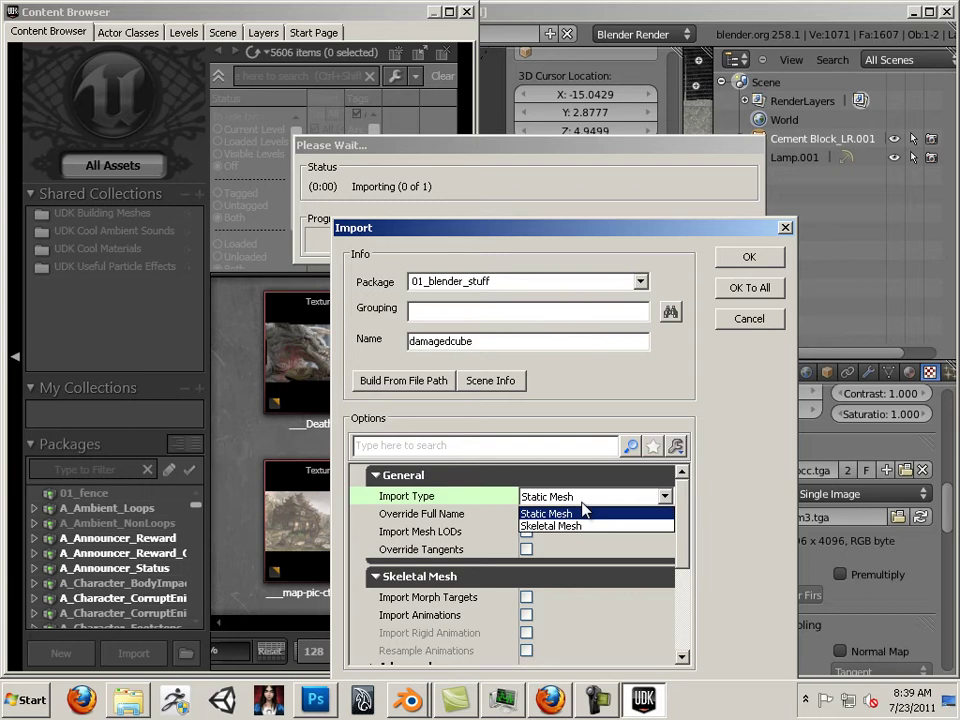
click(582, 504)
click(582, 503)
click(576, 514)
click(749, 257)
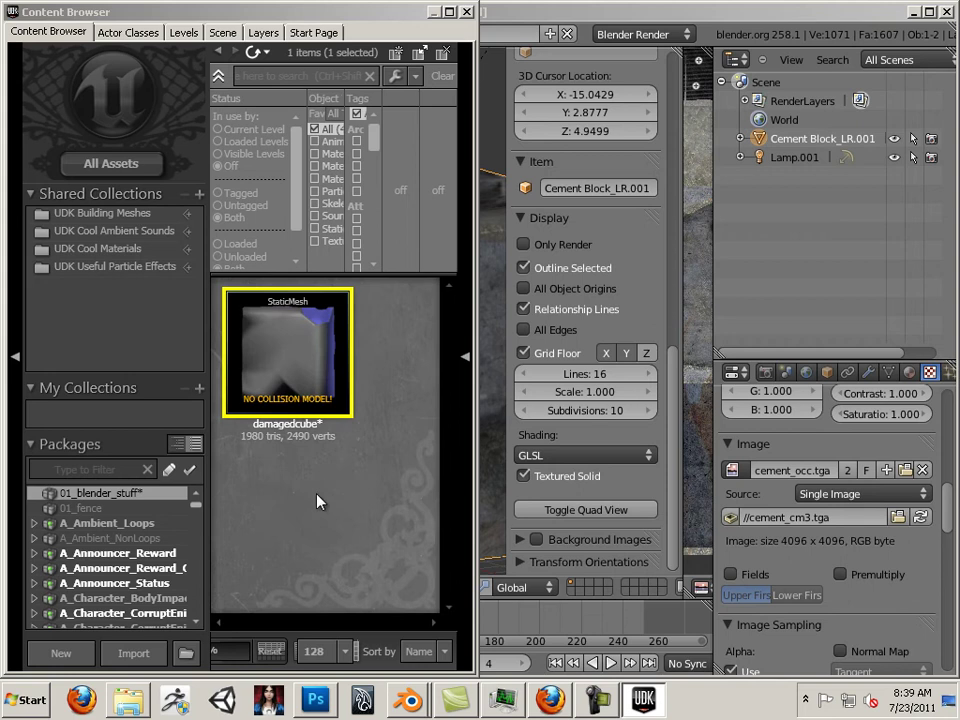
Step: Choose the cement_cm3 and cement_nm textures for import and bring cement_cm3 into the package 01_blender_stuff with Create Material enabled
click(133, 653)
click(505, 285)
ctrl+click(517, 343)
click(624, 524)
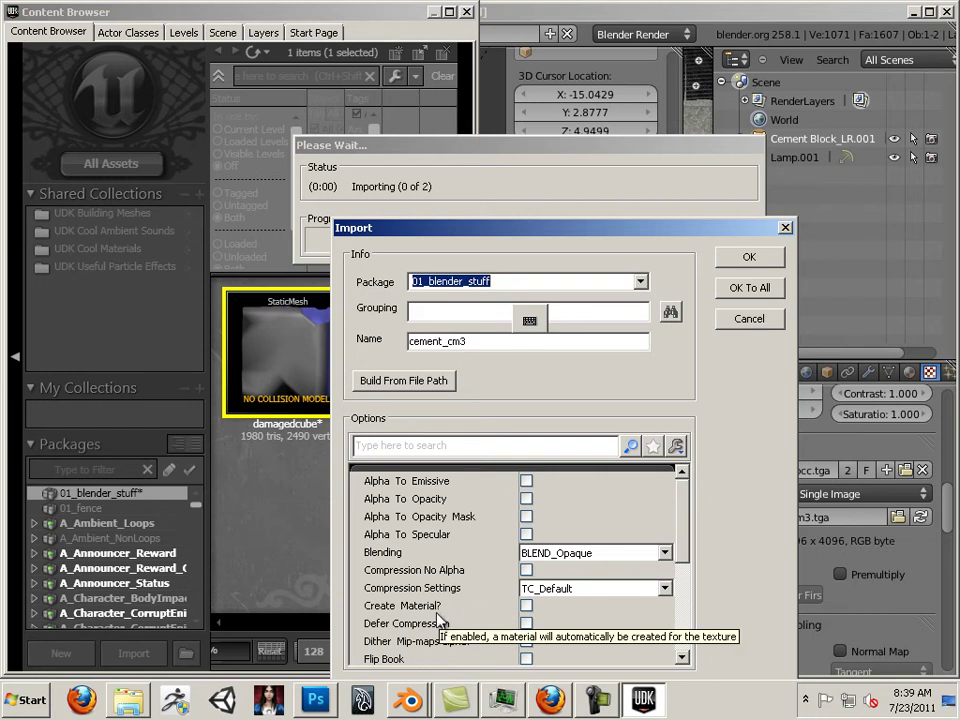
click(526, 607)
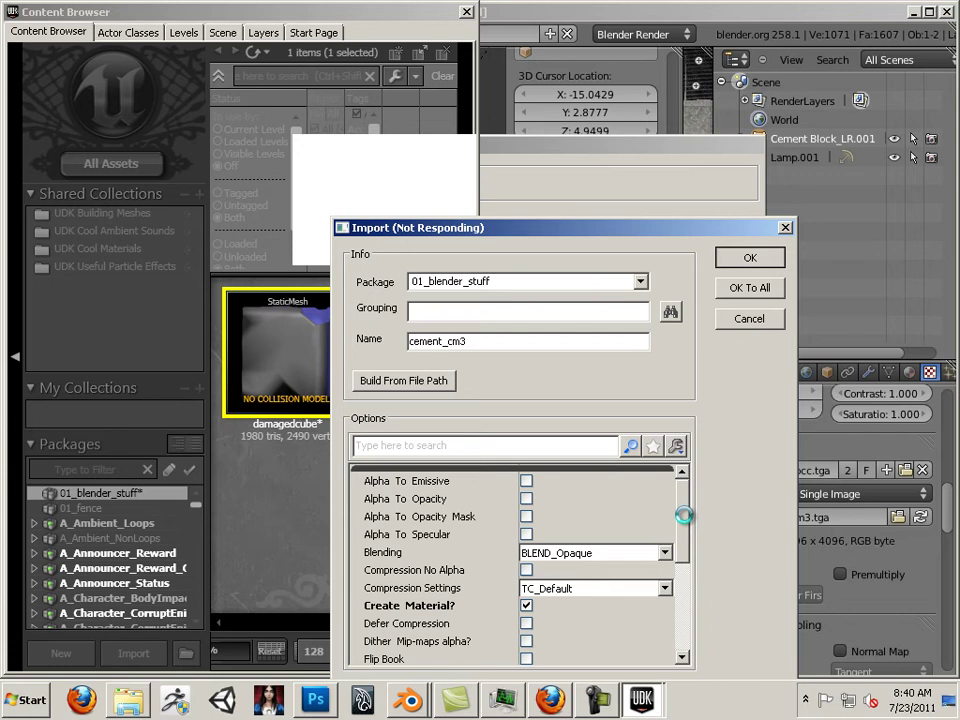
Step: Import cement_nm into 01_blender_stuff with the compression settings TC_Normalmap and Create Material left enabled
click(560, 553)
click(676, 546)
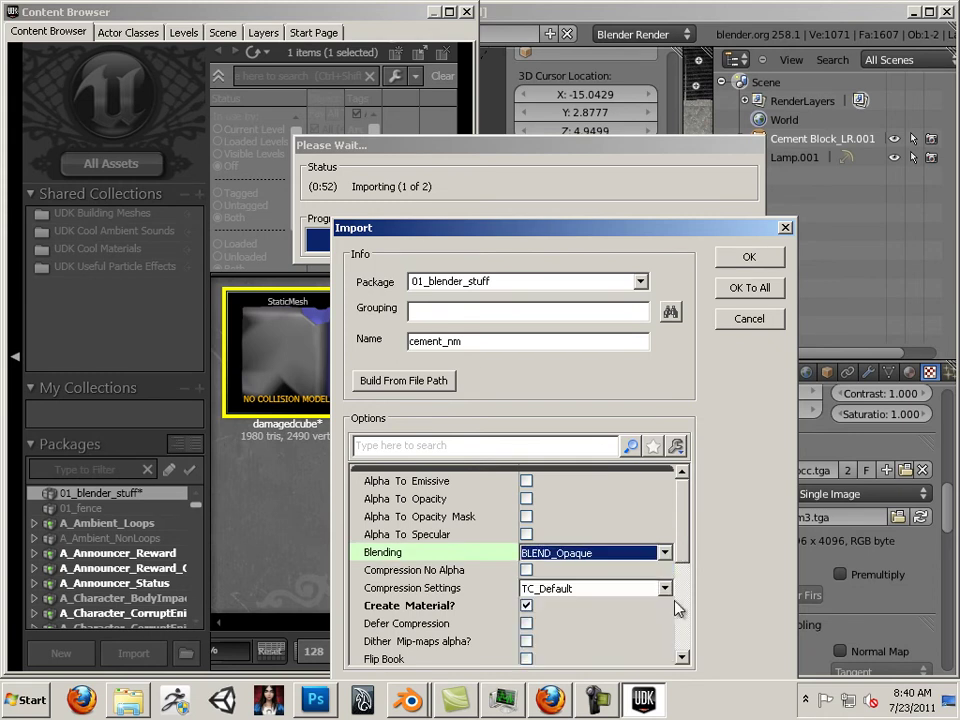
click(657, 586)
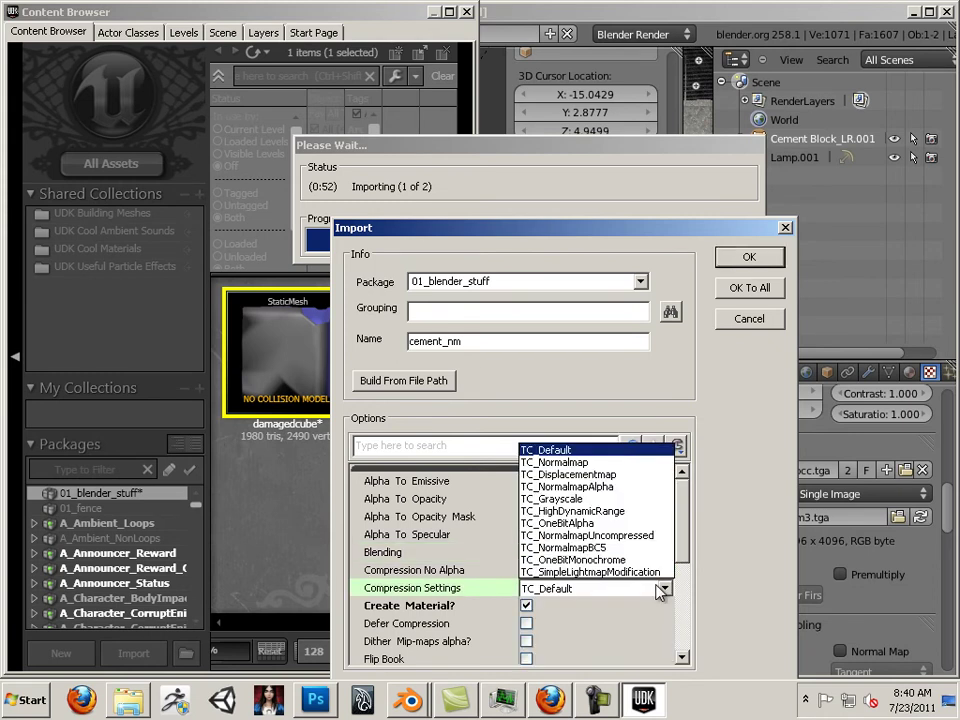
click(570, 462)
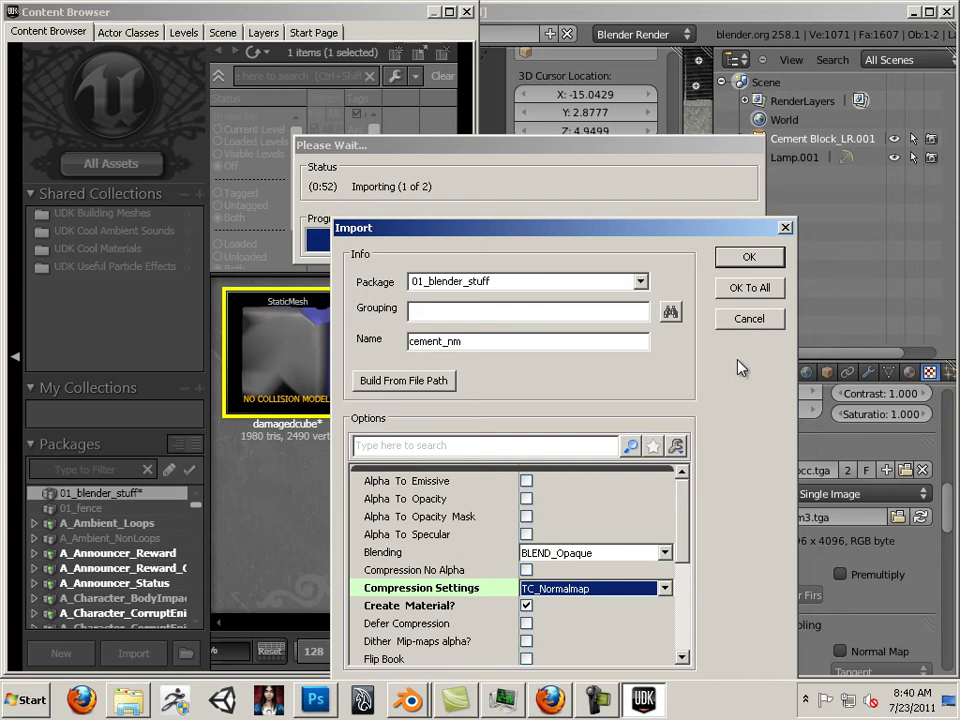
click(728, 264)
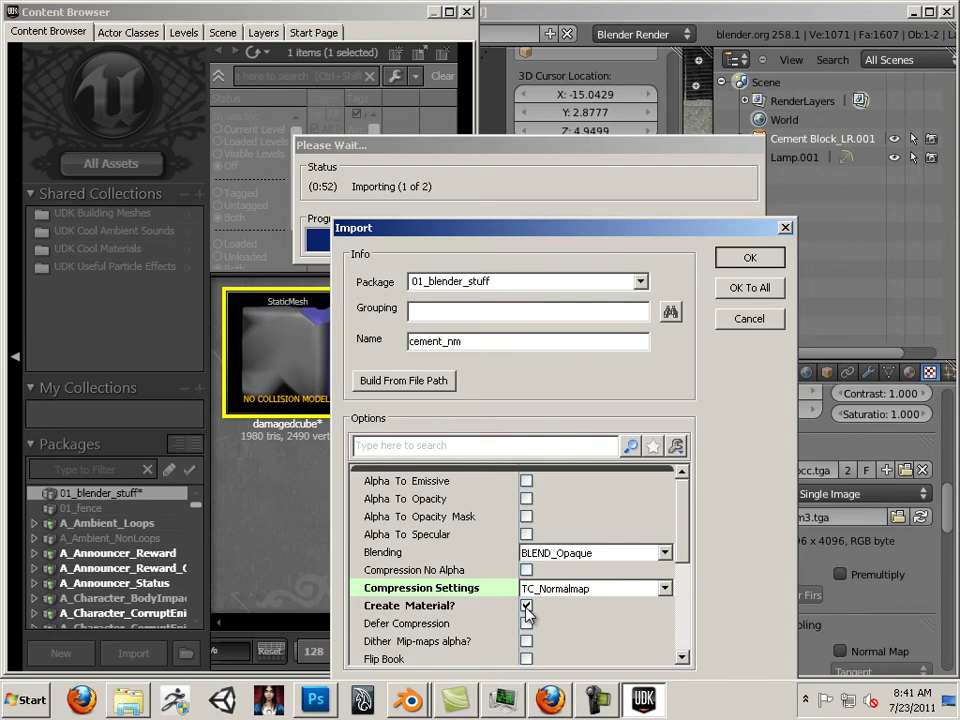
key(Return)
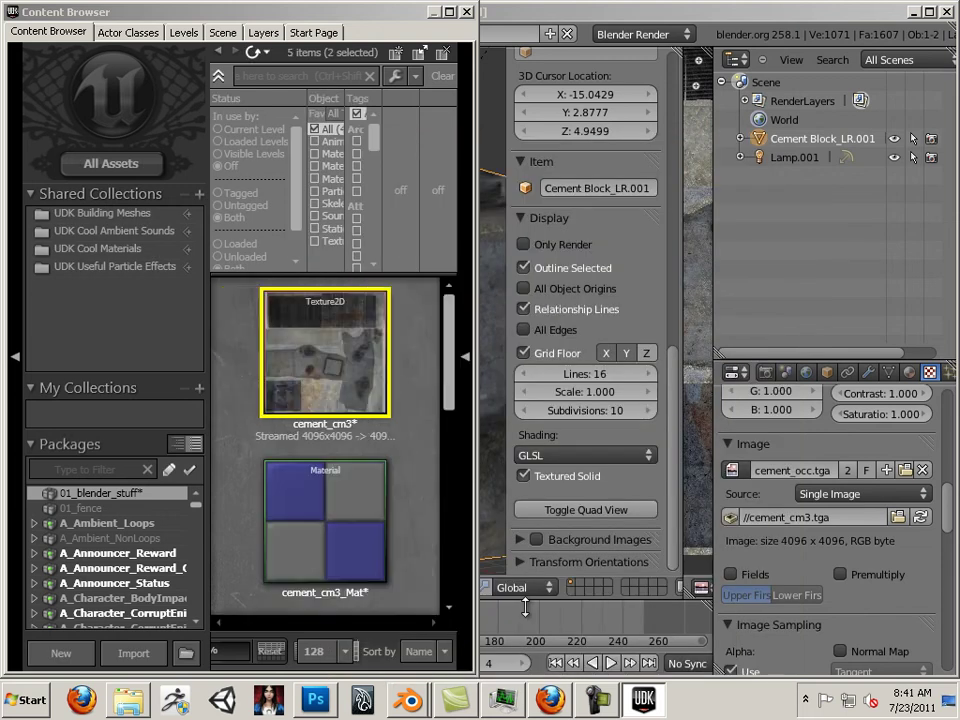
Step: Open the cement_cm3_Mat material for editing and move its Texture Sample node clear of the main material node
click(352, 514)
double_click(352, 514)
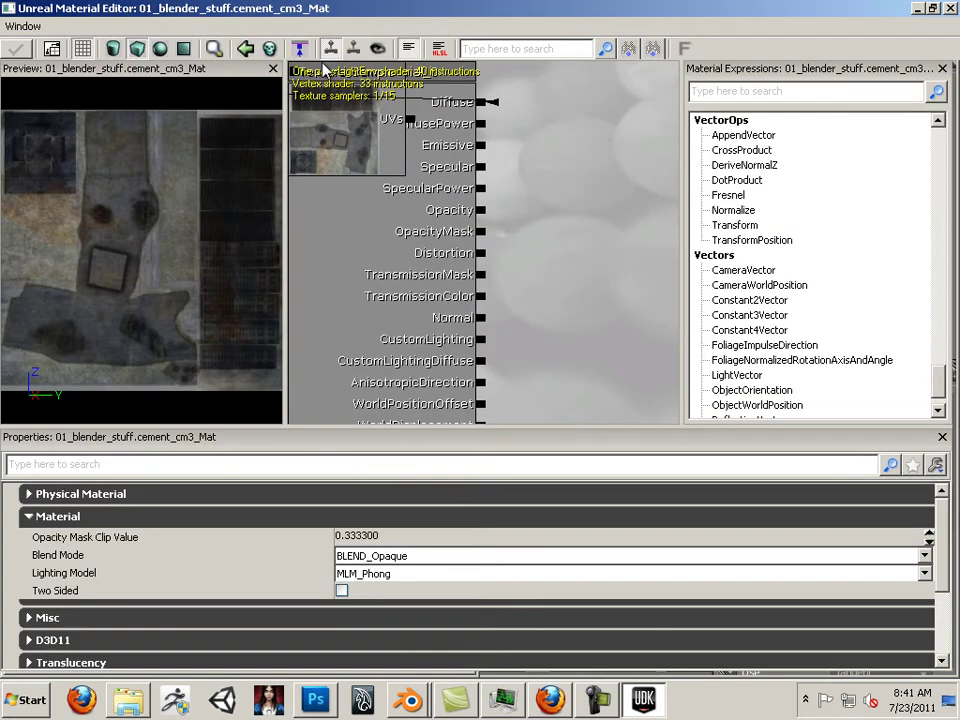
click(371, 146)
drag(371, 146, 589, 220)
Step: Select the cement_nm texture in the Content Browser, and bring the Material Editor back into view as a wider window
drag(583, 22, 580, 336)
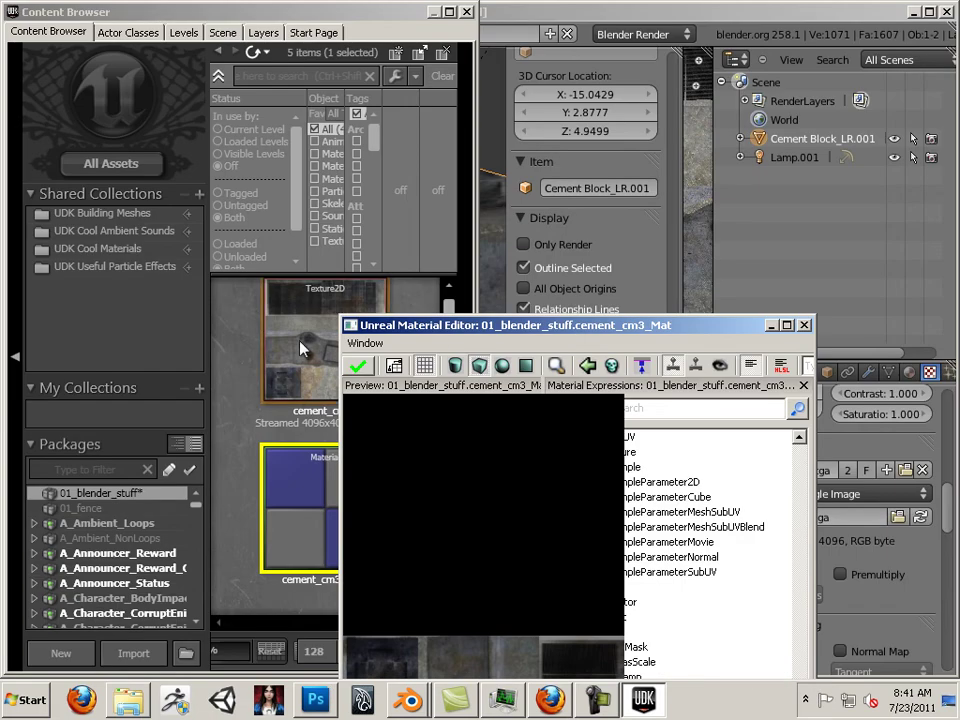
click(223, 417)
scroll(230, 415, down, 4)
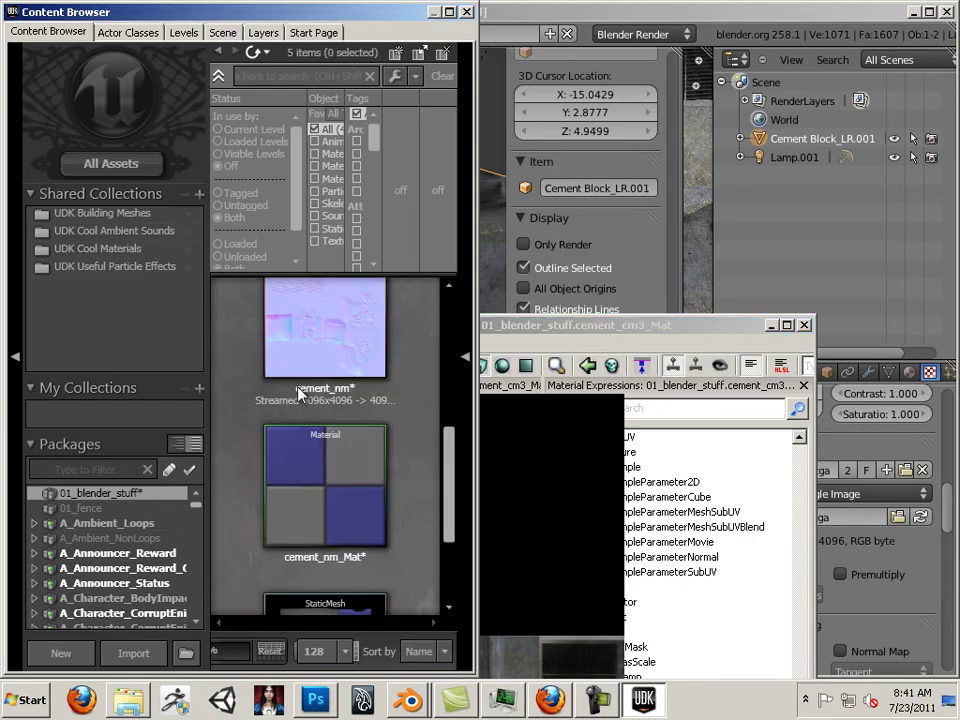
click(357, 372)
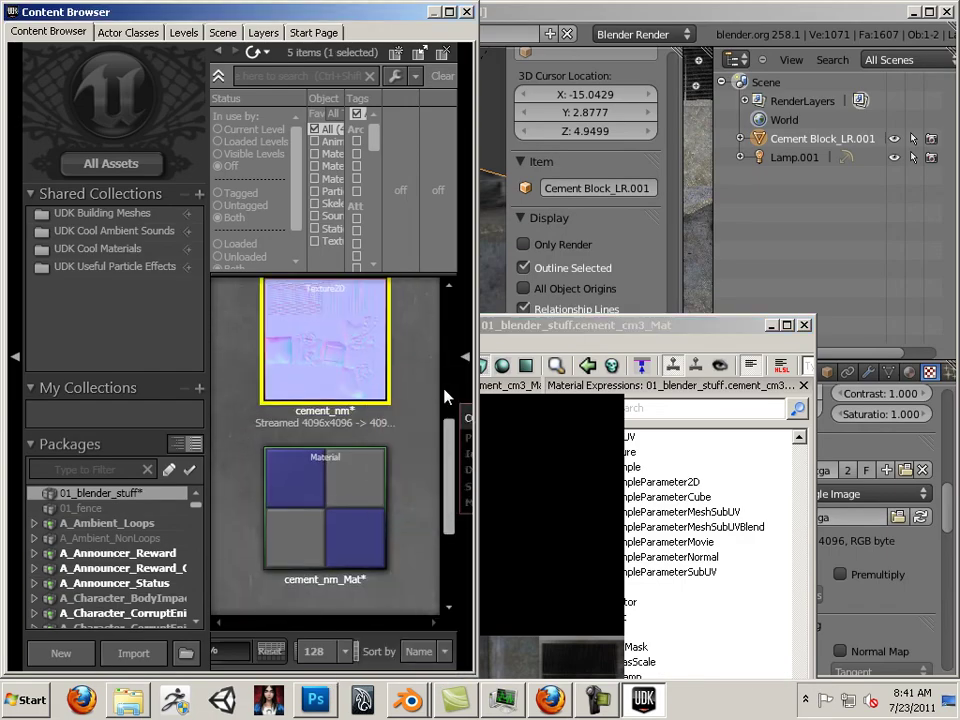
drag(635, 326, 510, 16)
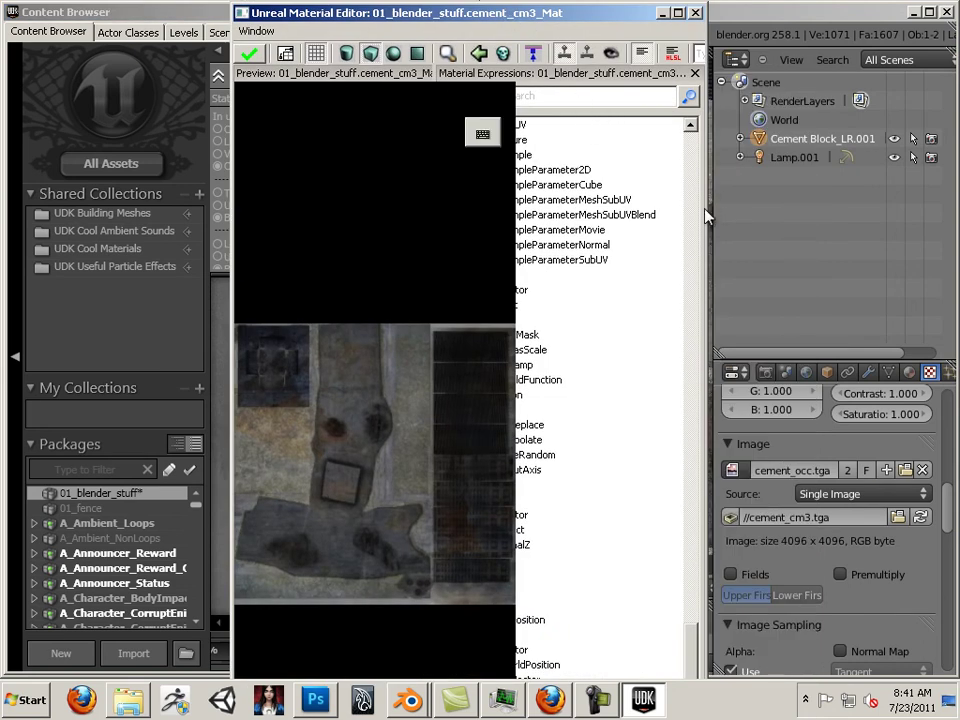
drag(706, 208, 904, 208)
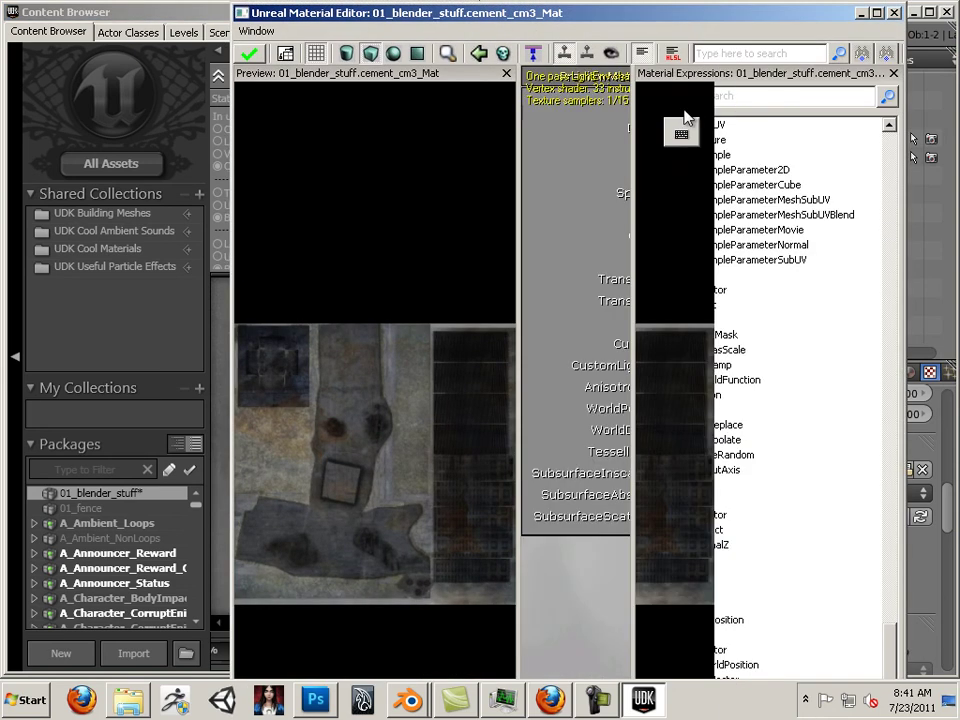
Step: Search the material expressions for "tex" and add a TextureSample of cement_nm below the main material node
click(749, 97)
text(test)
key(BackSpace)
key(BackSpace)
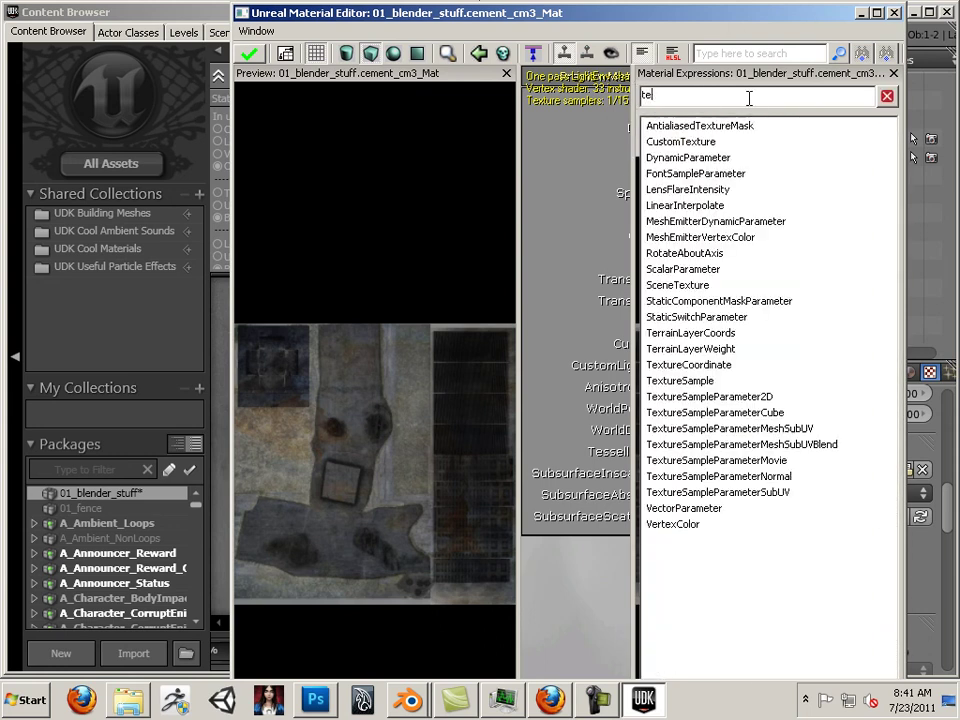
text(x)
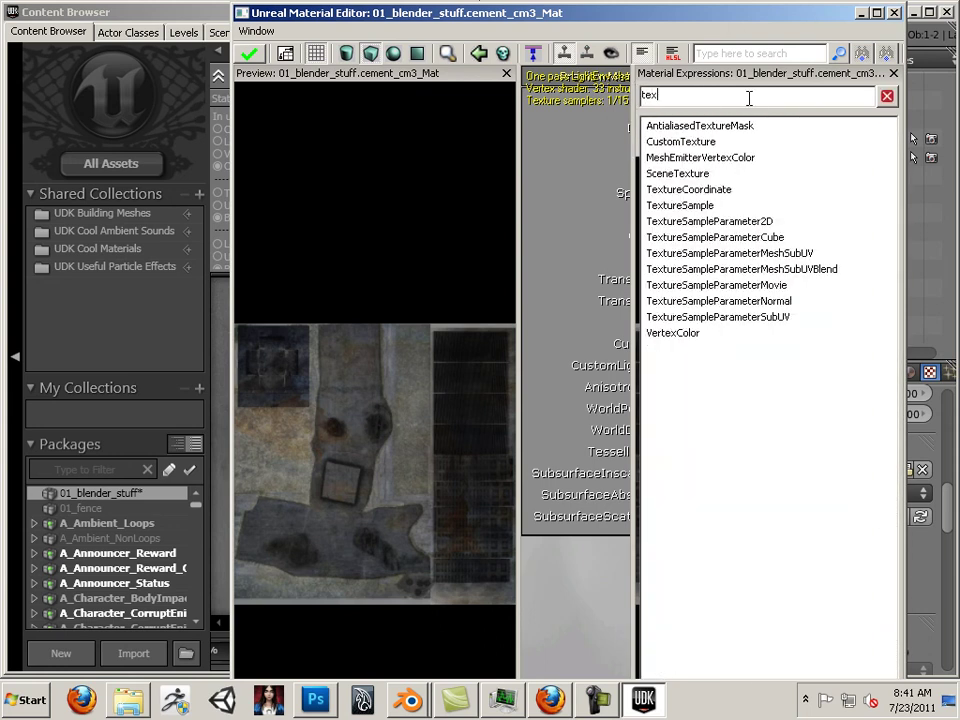
click(697, 206)
drag(604, 447, 581, 594)
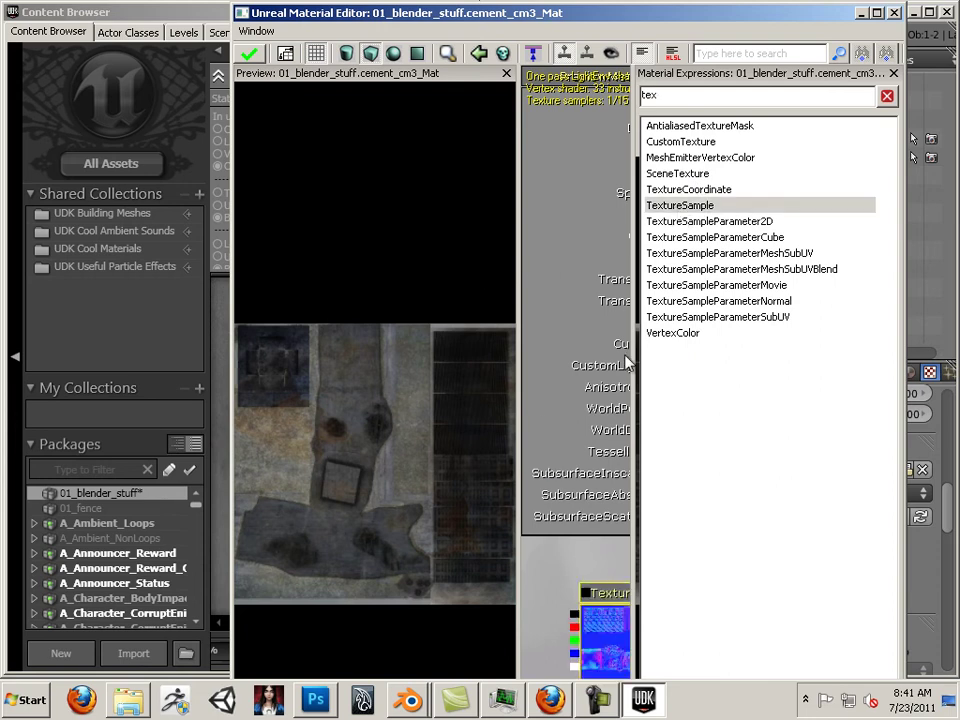
Step: Connect the cement_nm Texture Sample to the material's Normal input and line up the texture nodes beside the material node
drag(632, 351, 834, 355)
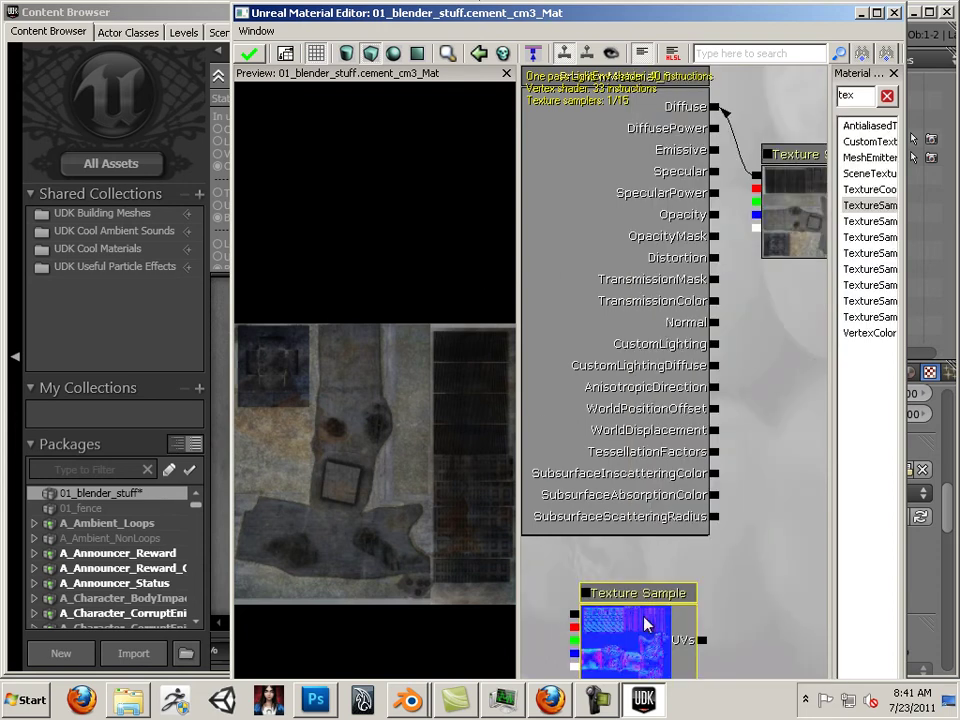
drag(619, 597, 684, 321)
drag(379, 439, 420, 385)
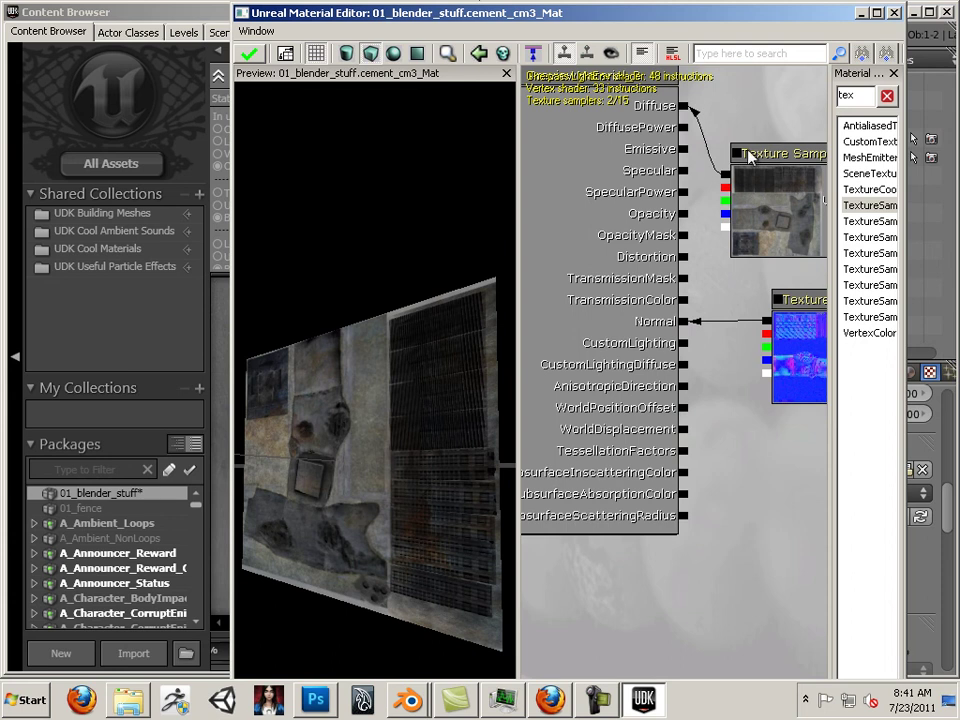
drag(741, 182, 756, 212)
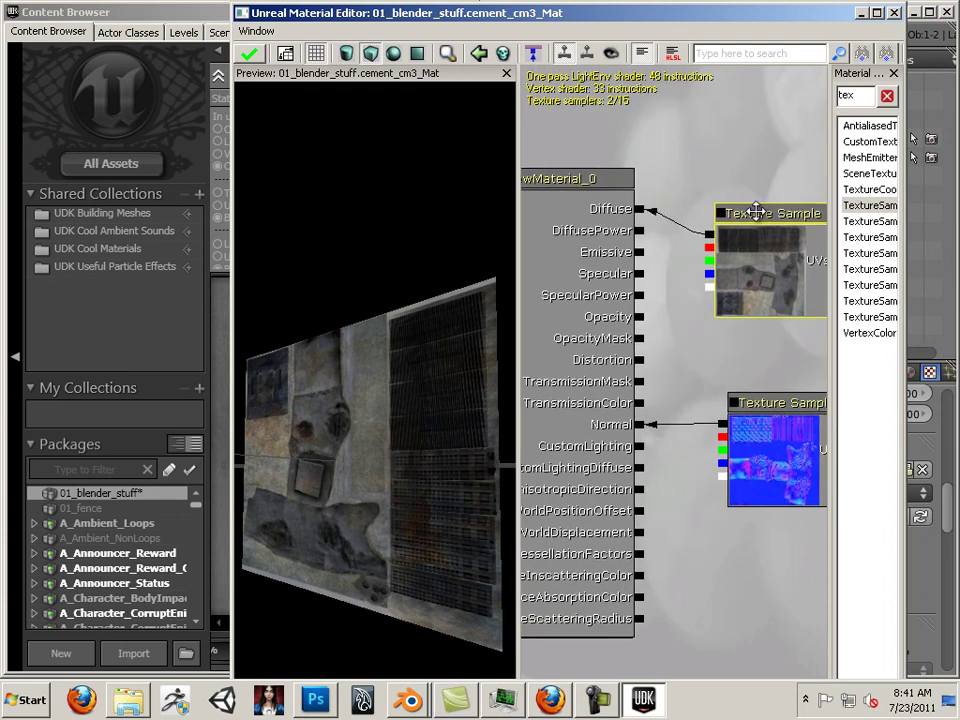
Step: Apply the changes to cement_cm3_Mat and close the Material Editor
click(250, 54)
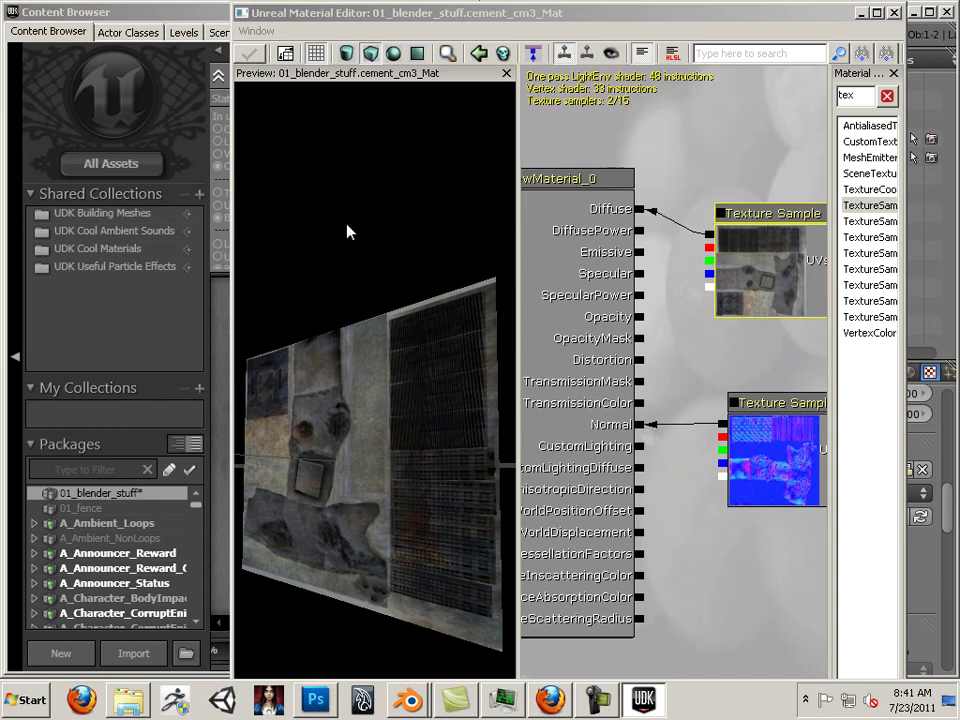
click(322, 13)
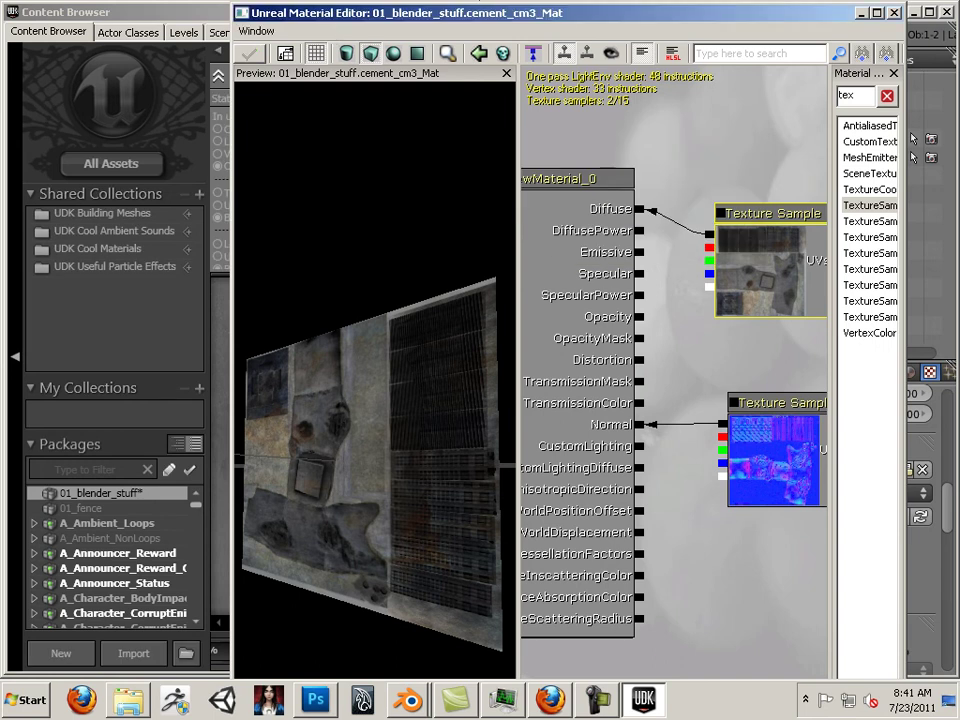
click(893, 13)
Step: Open the damagedcube static mesh in the Static Mesh Editor and examine its orientation from several angles
drag(449, 445, 450, 516)
scroll(451, 516, down, 2)
double_click(360, 515)
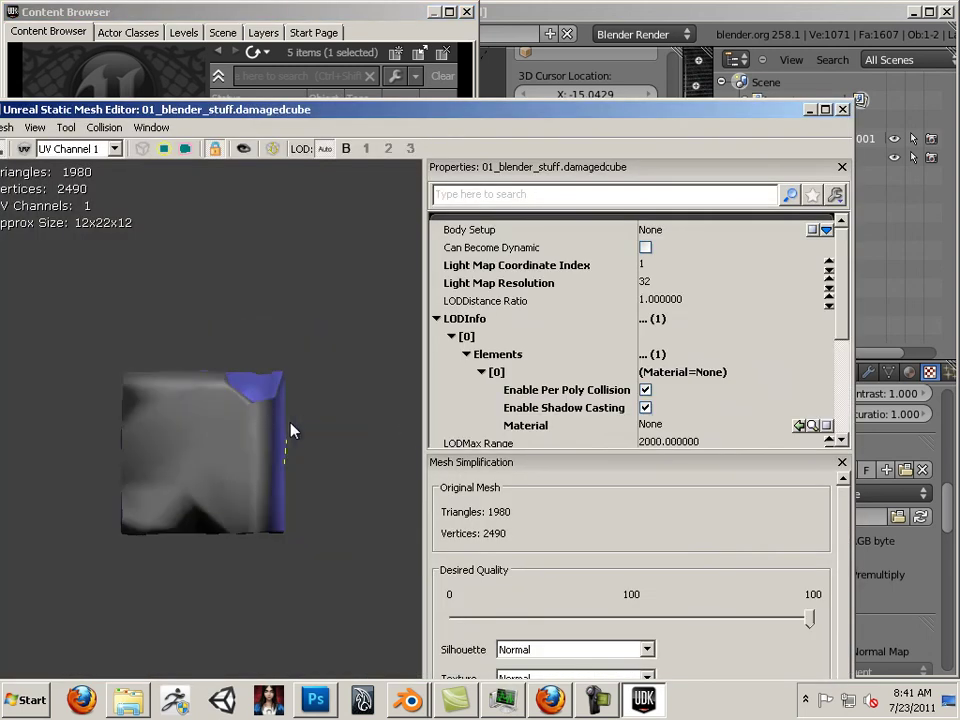
scroll(269, 424, up, 4)
scroll(269, 422, down, 2)
drag(289, 438, 2, 444)
drag(253, 456, 230, 478)
right_drag(230, 485, 249, 467)
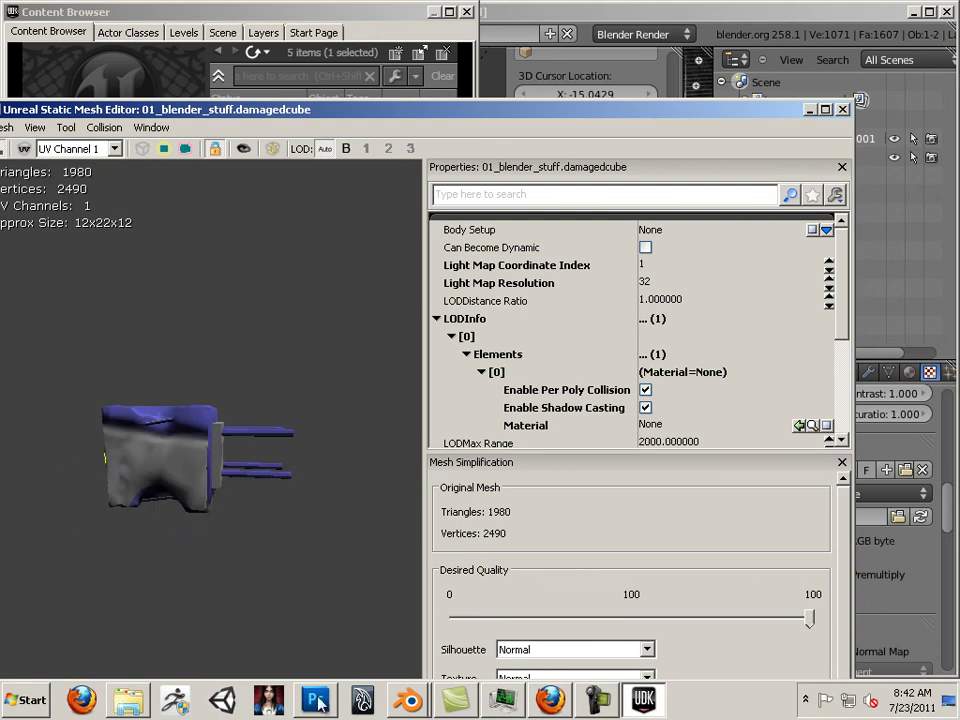
Step: Switch to Blender and export the block again as FBX over damagedcube.fbx with -Z Forward and Y Up
mouse_move(408, 700)
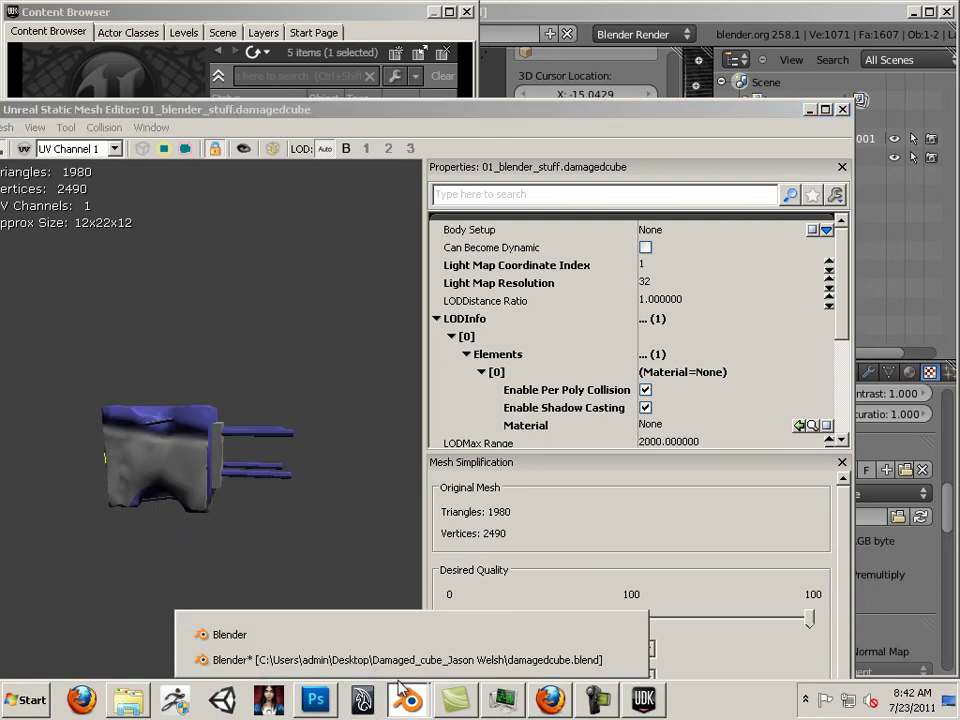
click(398, 661)
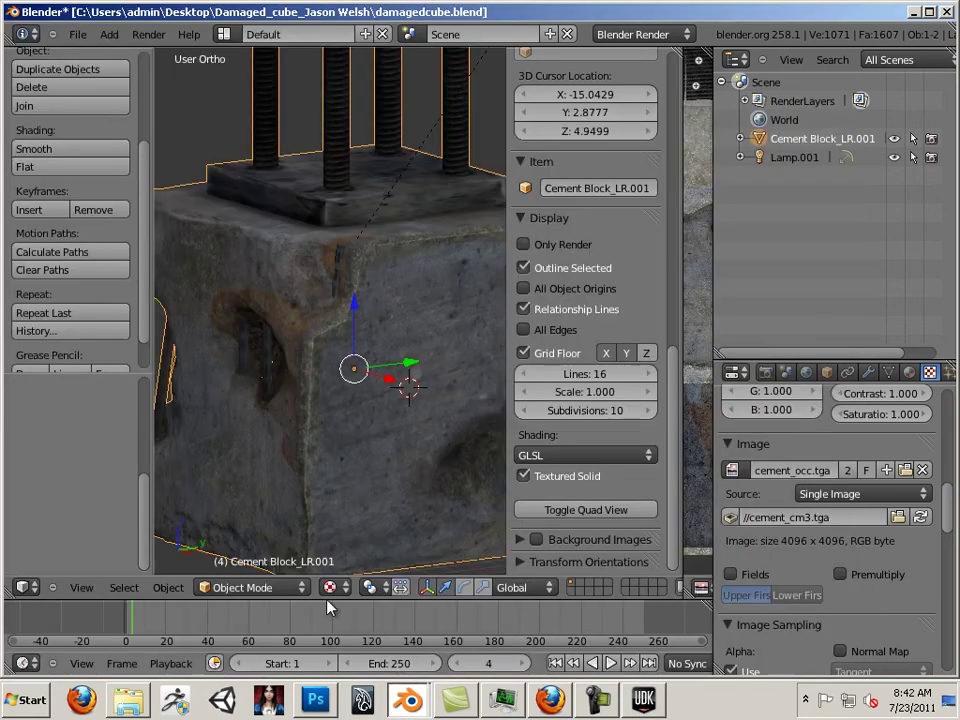
click(77, 34)
mouse_move(130, 339)
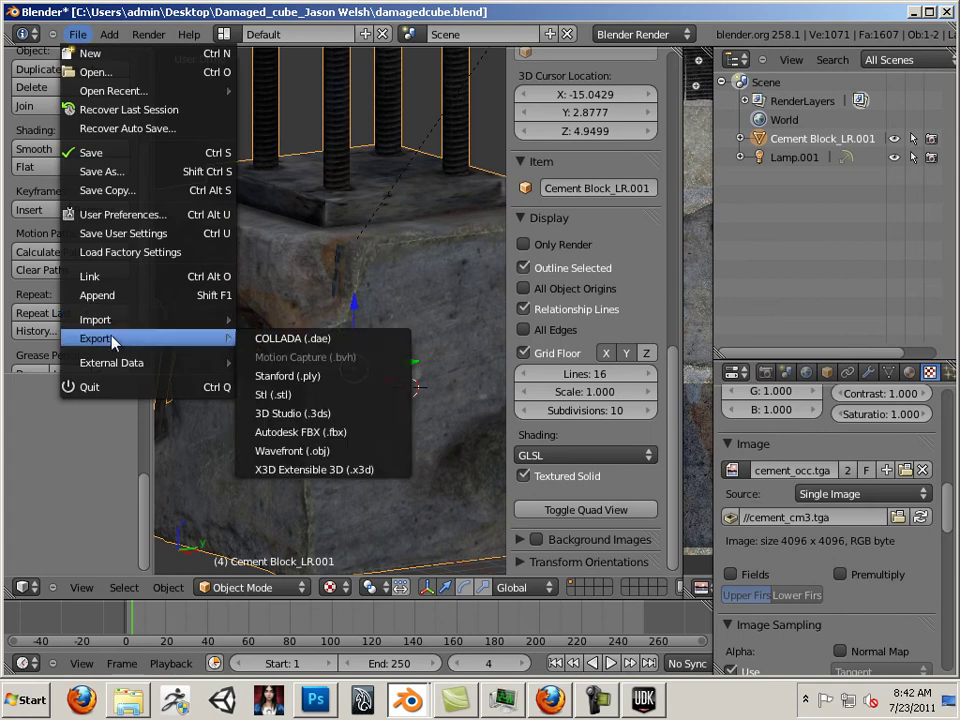
click(313, 432)
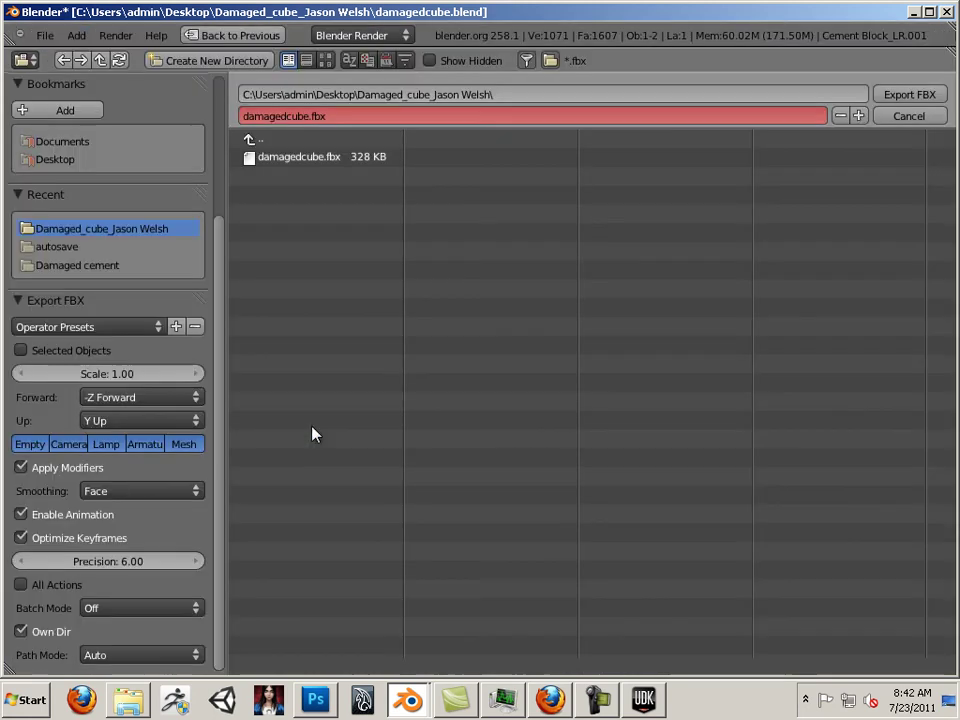
click(165, 421)
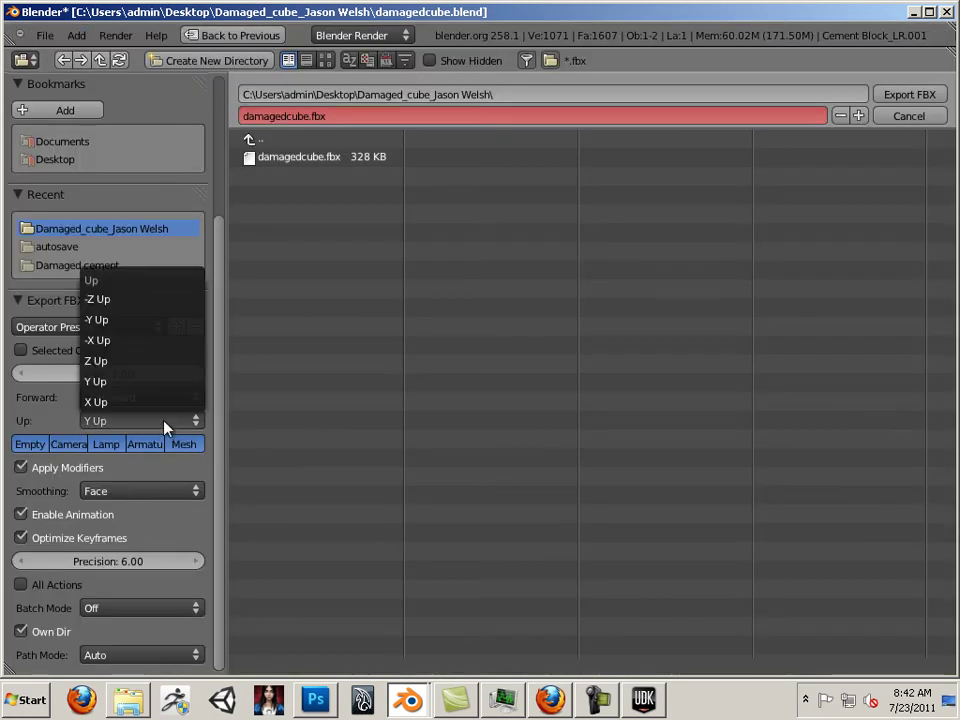
click(163, 422)
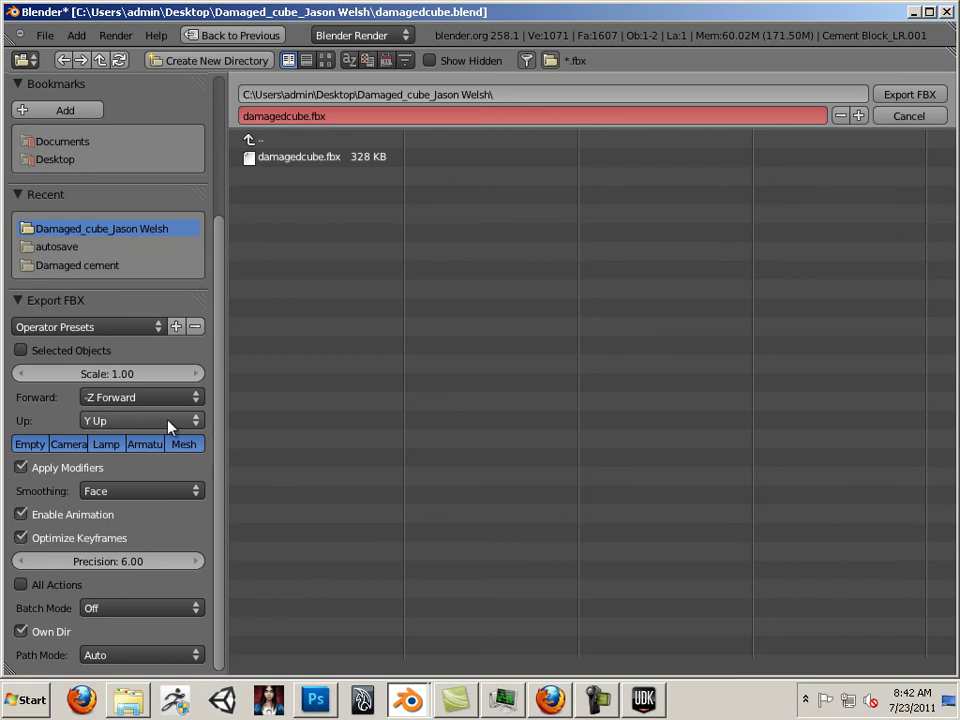
click(298, 156)
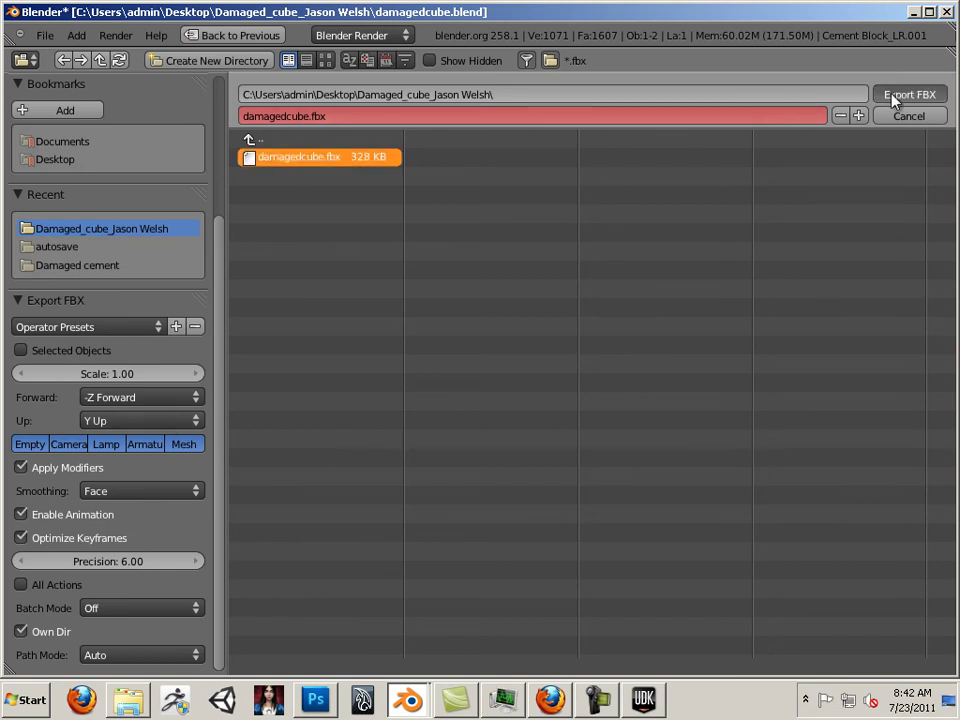
click(890, 99)
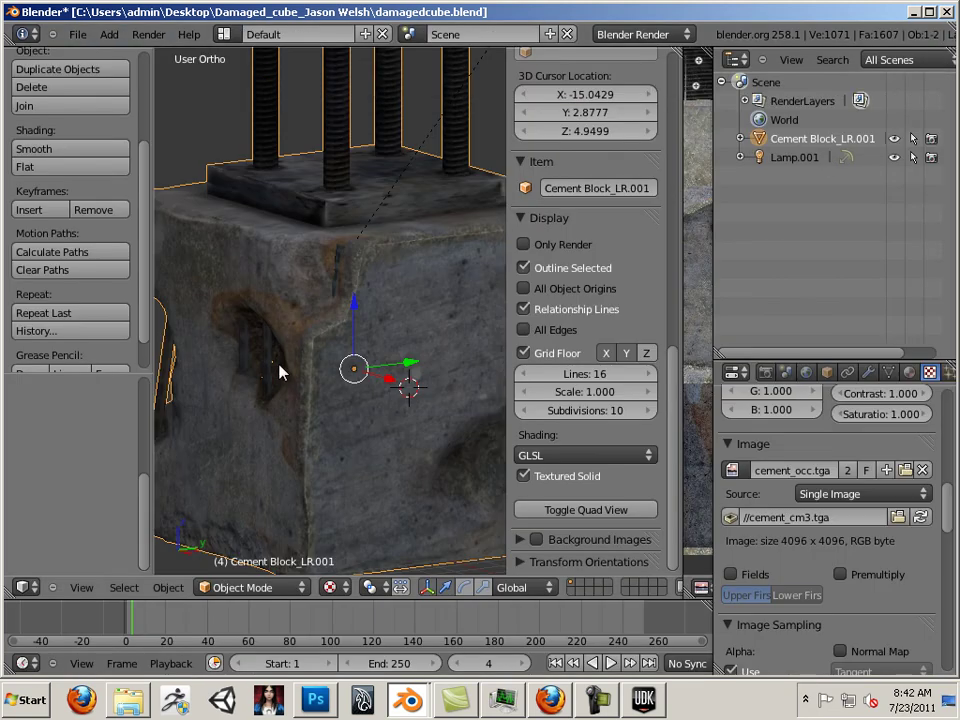
Step: Switch back to UDK, reimport the damagedcube static mesh and reopen it in the Static Mesh Editor
click(634, 708)
click(845, 109)
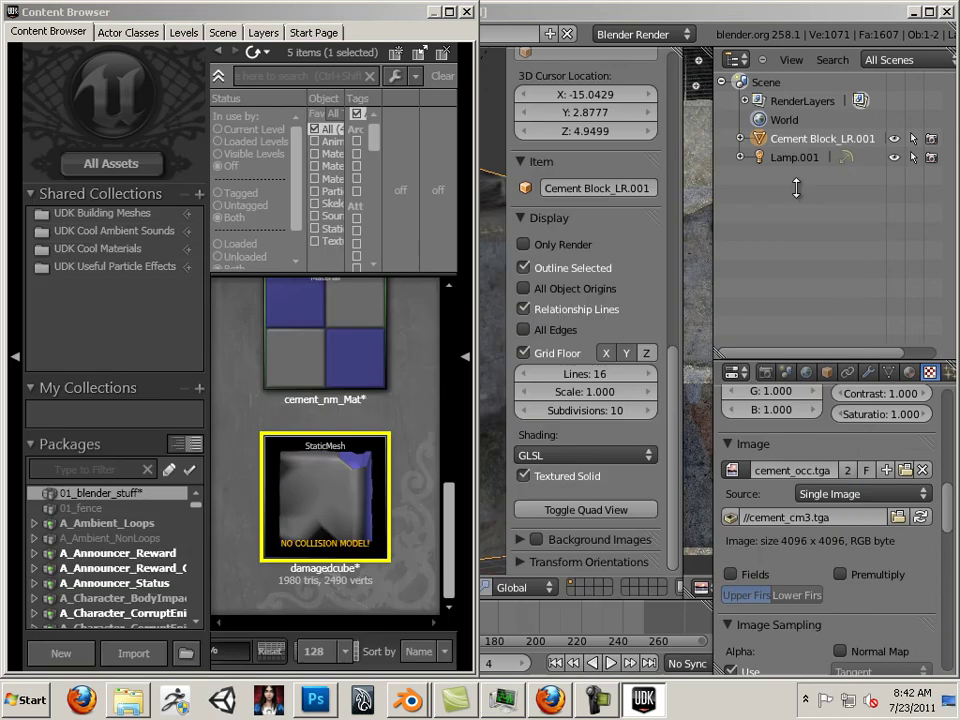
right_click(345, 480)
scroll(405, 120, up, 1)
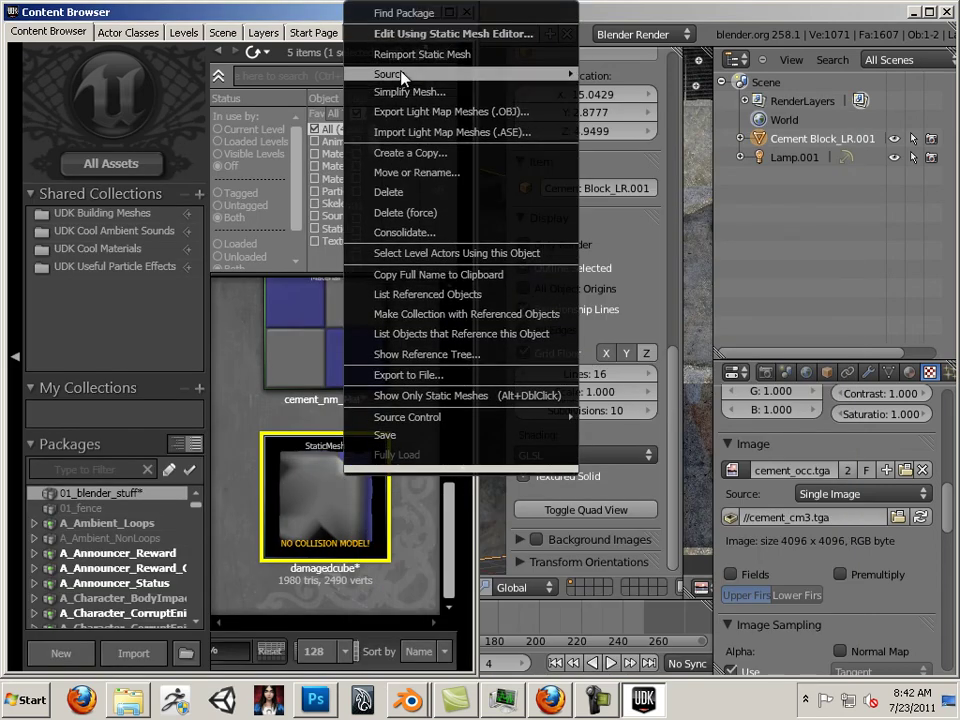
click(403, 57)
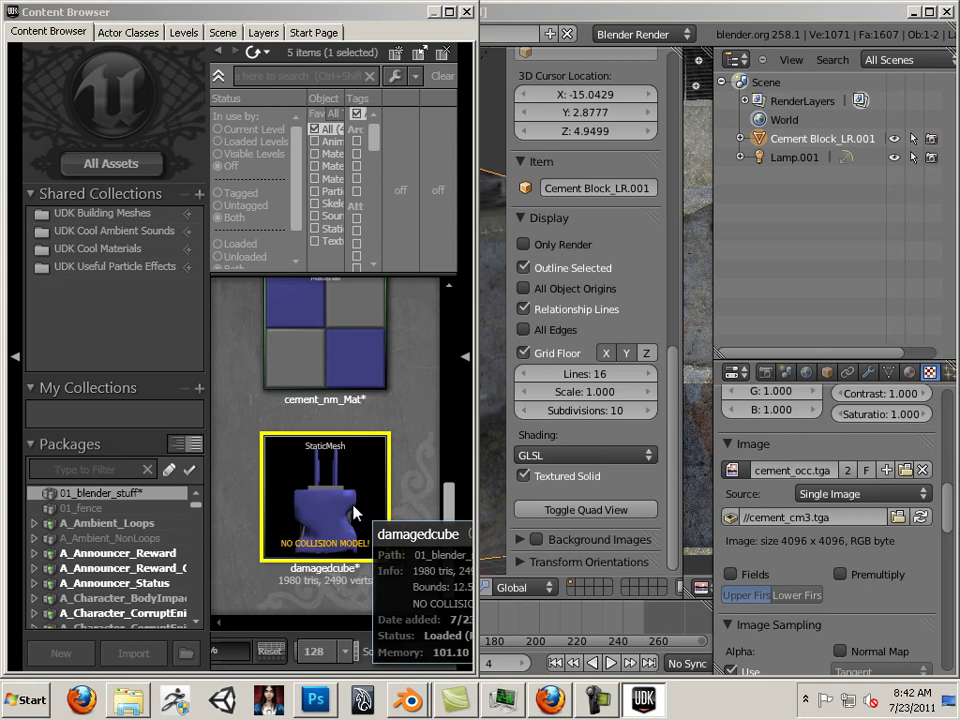
double_click(344, 503)
scroll(322, 516, down, 3)
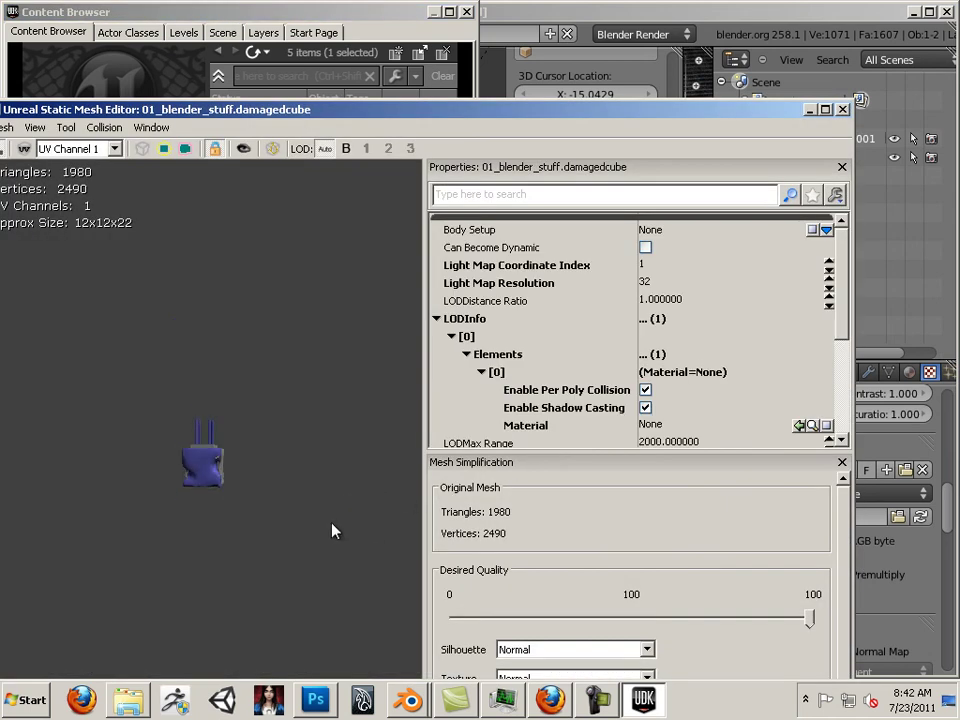
Step: Assign the cement_cm3_Mat material to the first LODInfo element of the damagedcube static mesh
scroll(322, 516, up, 5)
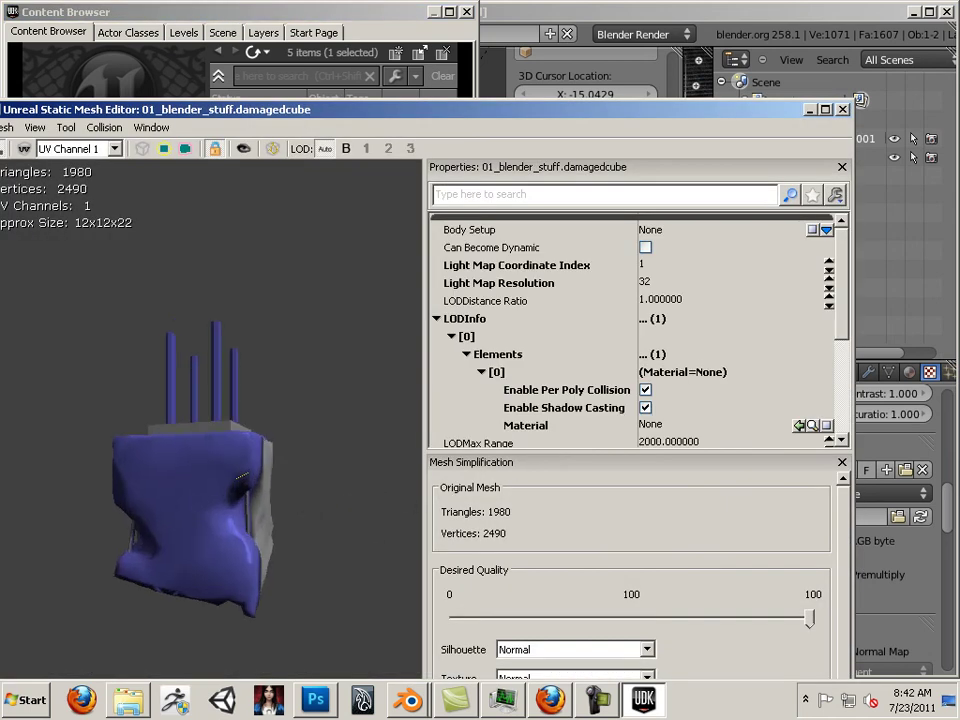
drag(662, 114, 957, 195)
click(271, 17)
drag(452, 523, 441, 447)
scroll(430, 380, up, 3)
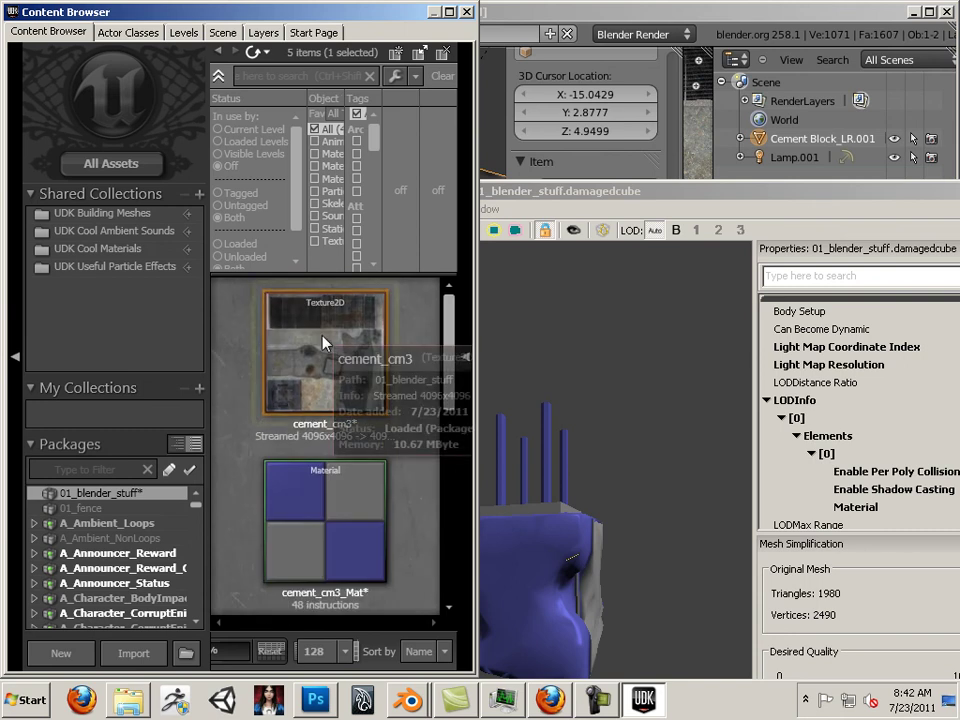
drag(443, 362, 435, 411)
click(318, 345)
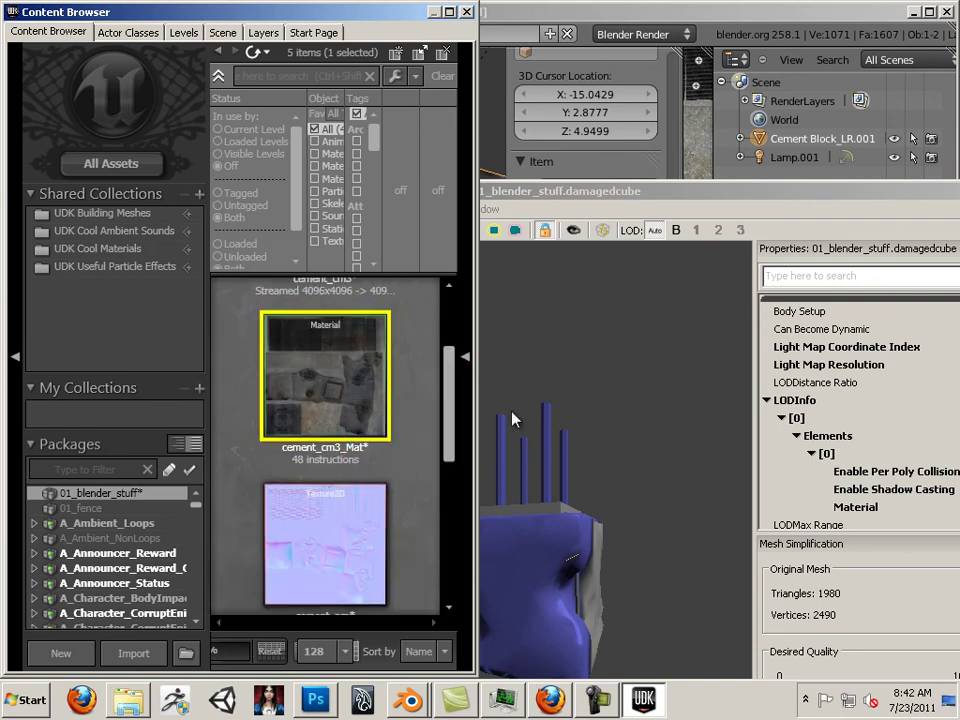
drag(690, 192, 410, 93)
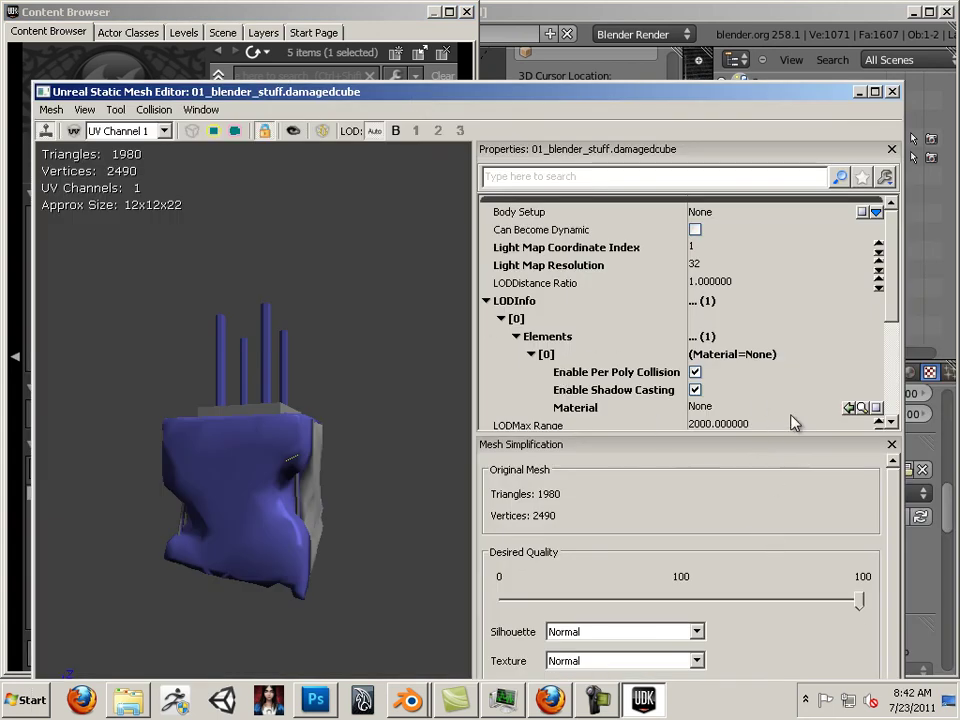
click(850, 407)
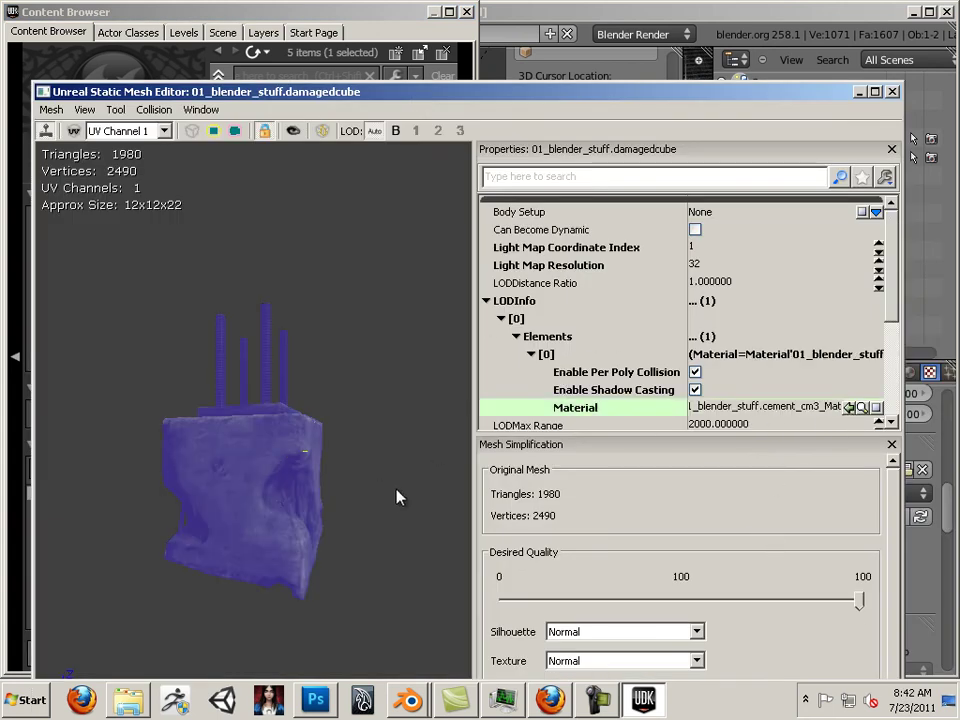
Step: Examine the material on the block and its rebar from several angles, and close the Static Mesh Editor
drag(399, 497, 247, 479)
right_drag(247, 479, 339, 481)
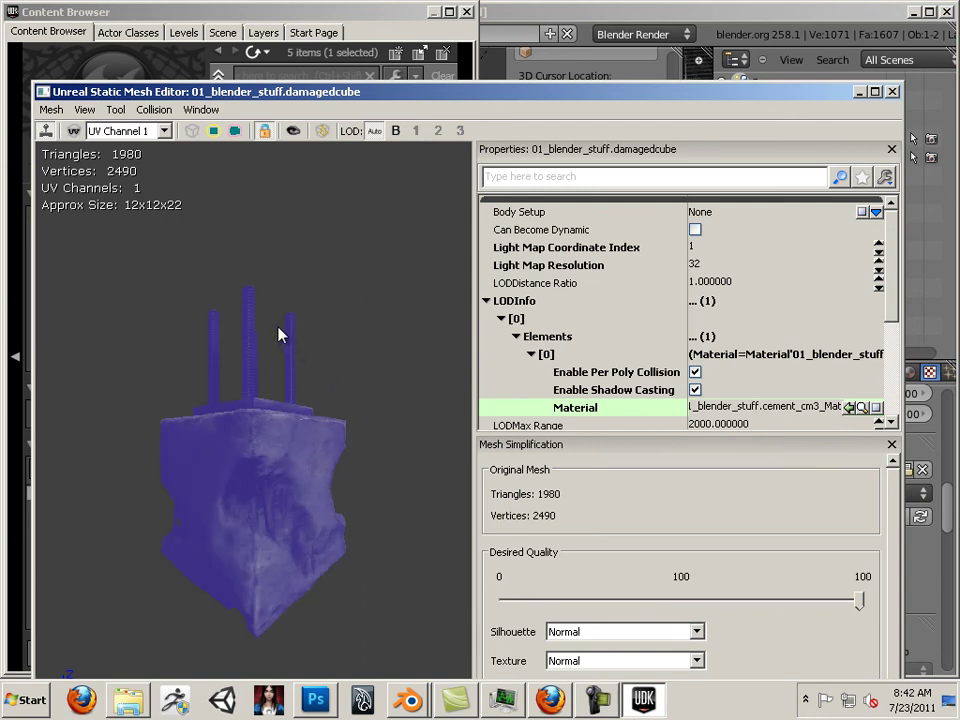
drag(268, 336, 286, 436)
drag(356, 475, 345, 431)
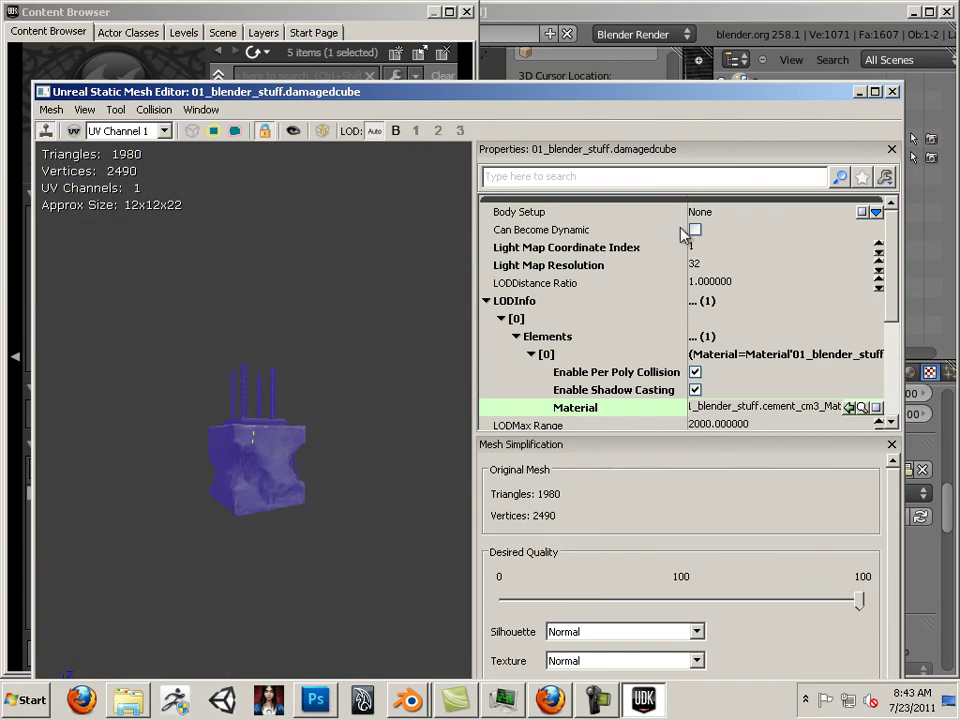
click(893, 91)
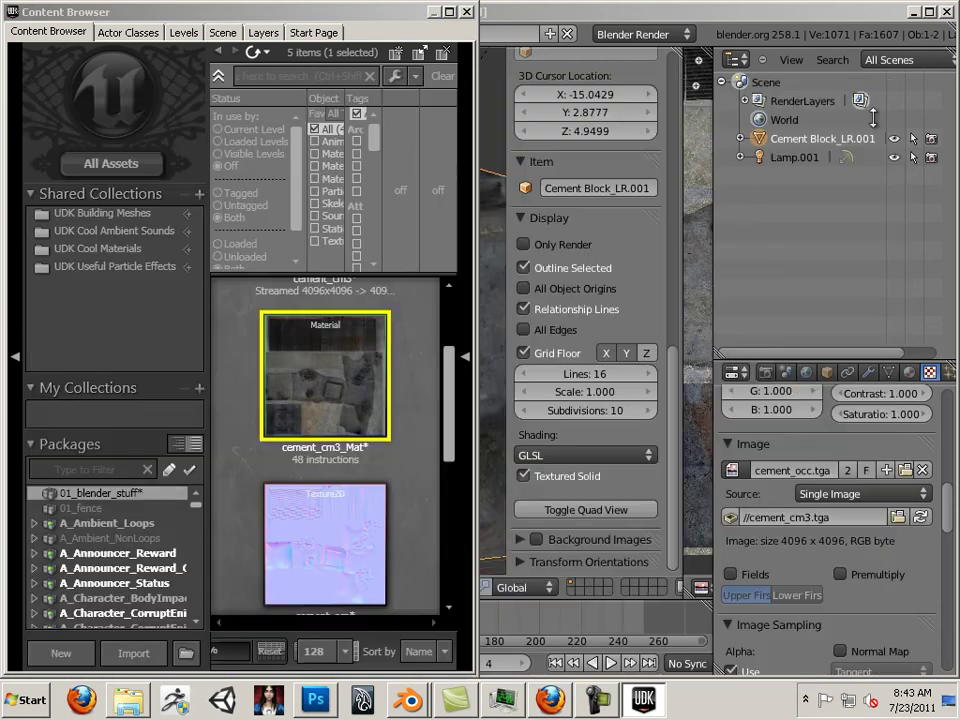
Step: Reopen the damagedcube static mesh, generate a box-shaped simplified collision around it and display the collision wireframe
drag(448, 407, 446, 521)
double_click(358, 525)
drag(360, 521, 58, 334)
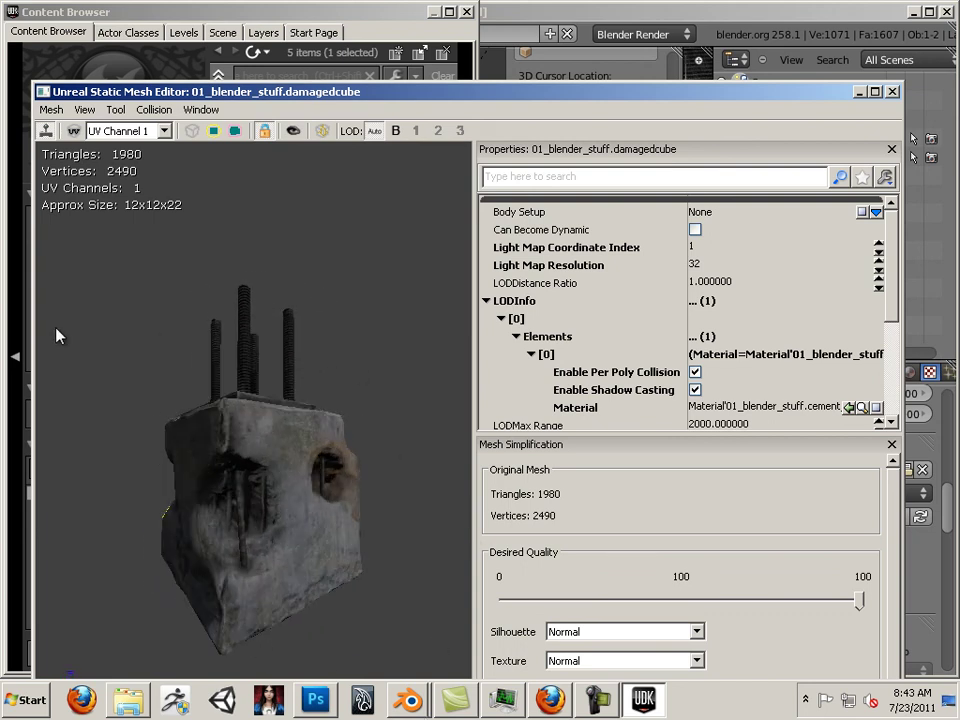
click(154, 109)
click(162, 130)
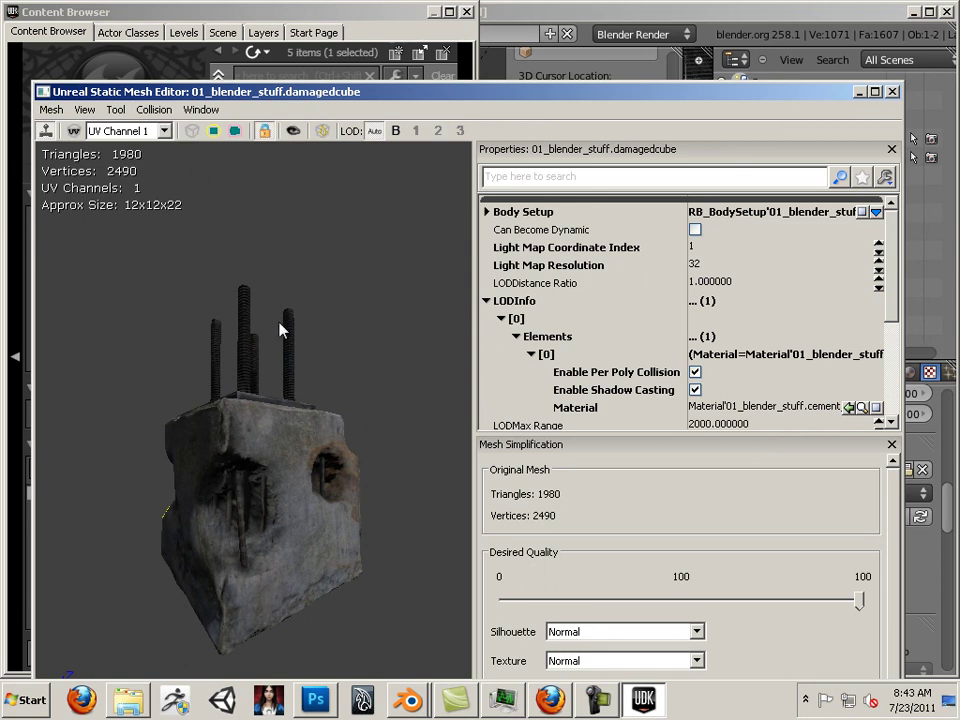
click(235, 131)
drag(418, 340, 365, 358)
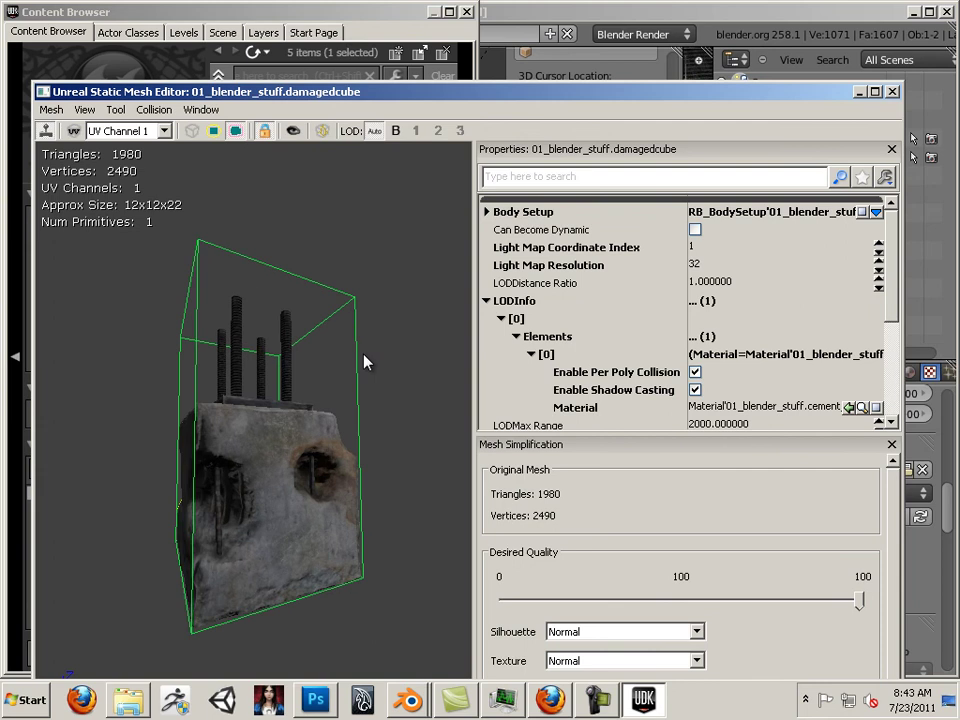
scroll(390, 350, up, 5)
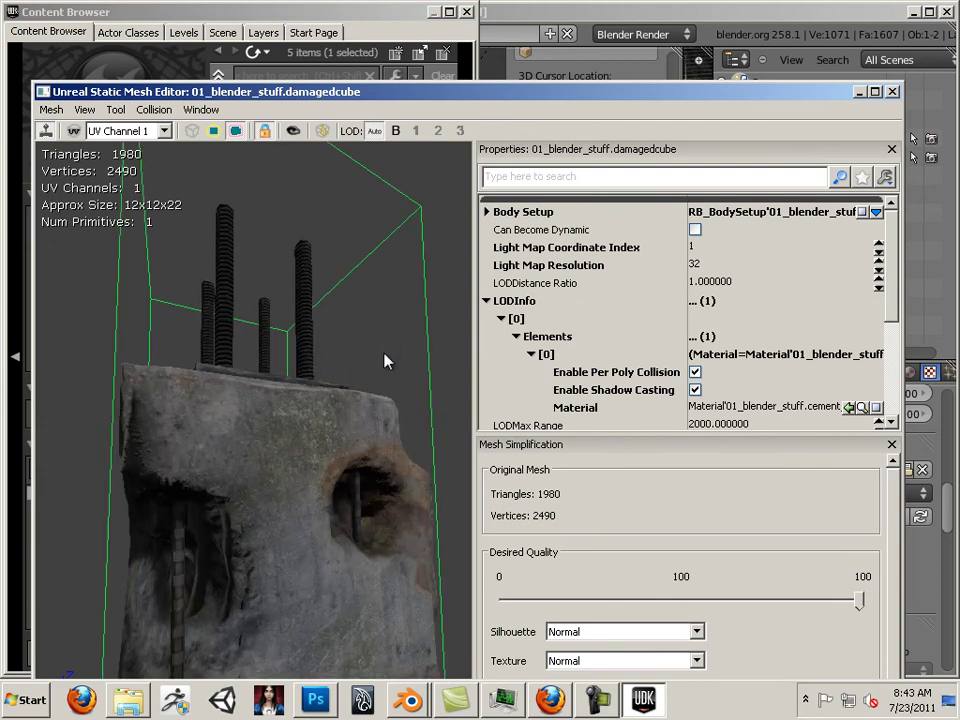
click(893, 92)
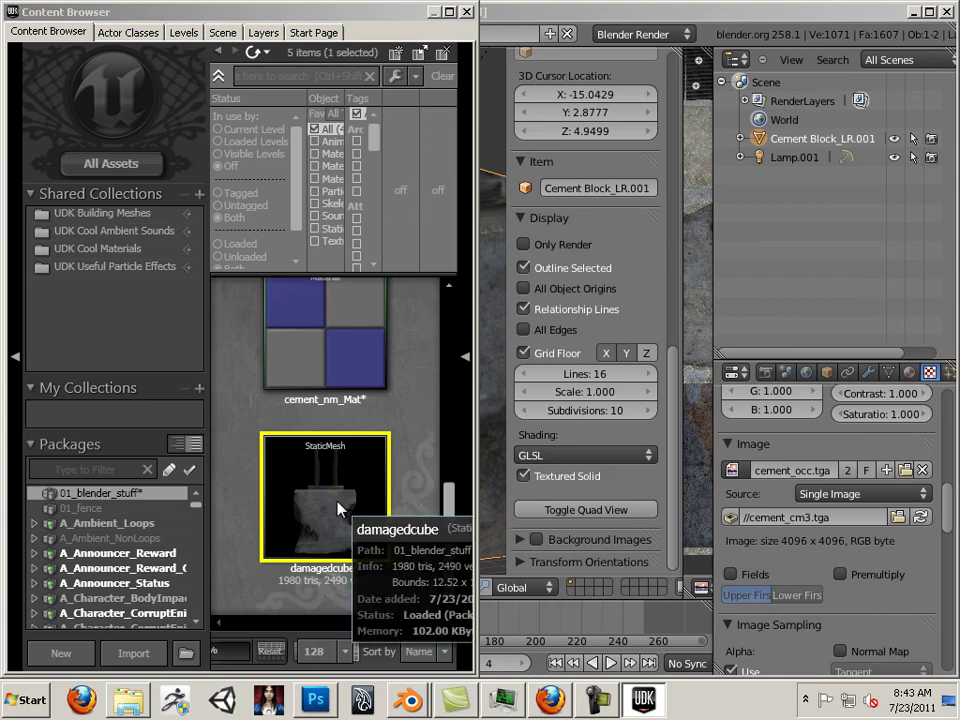
Step: Add the damagedcube static mesh to the level on the ground next to the existing cube
click(518, 5)
drag(320, 22, 940, 118)
click(277, 415)
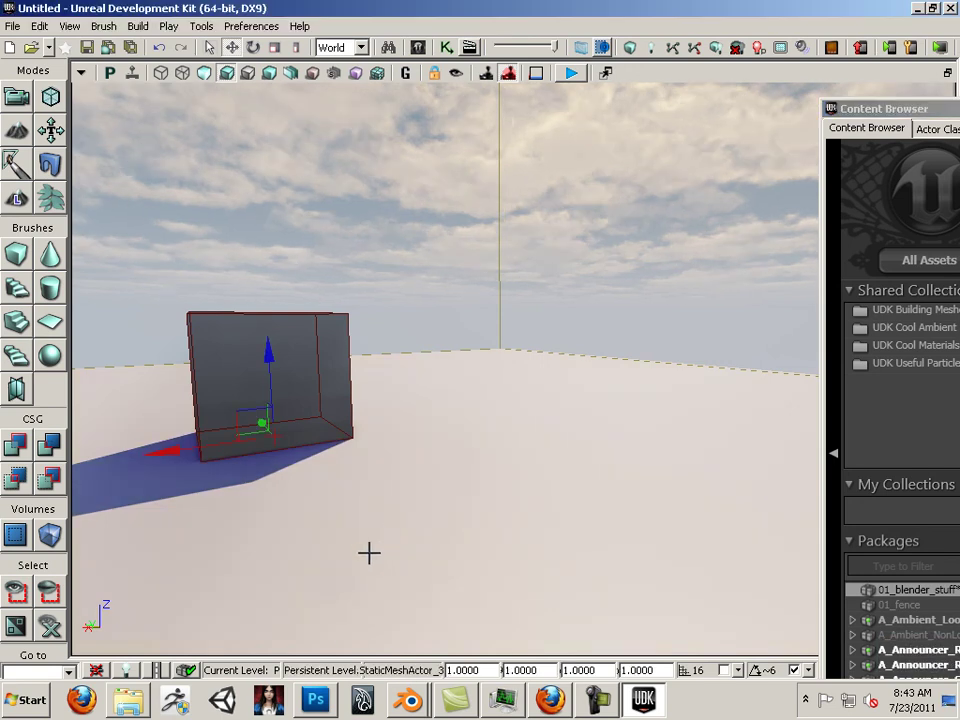
right_click(385, 536)
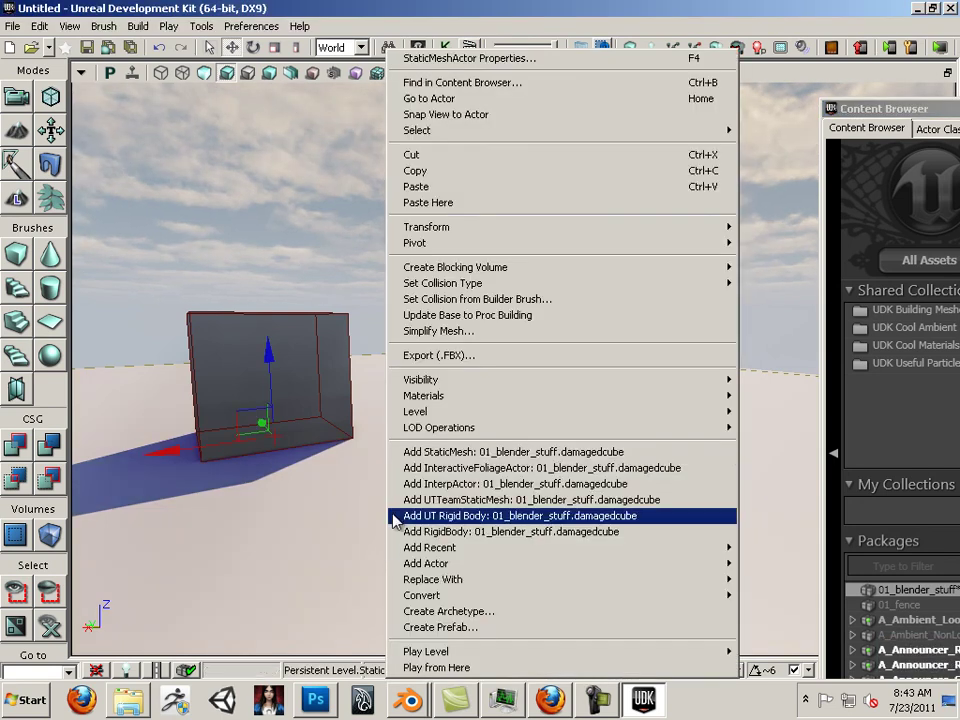
click(430, 452)
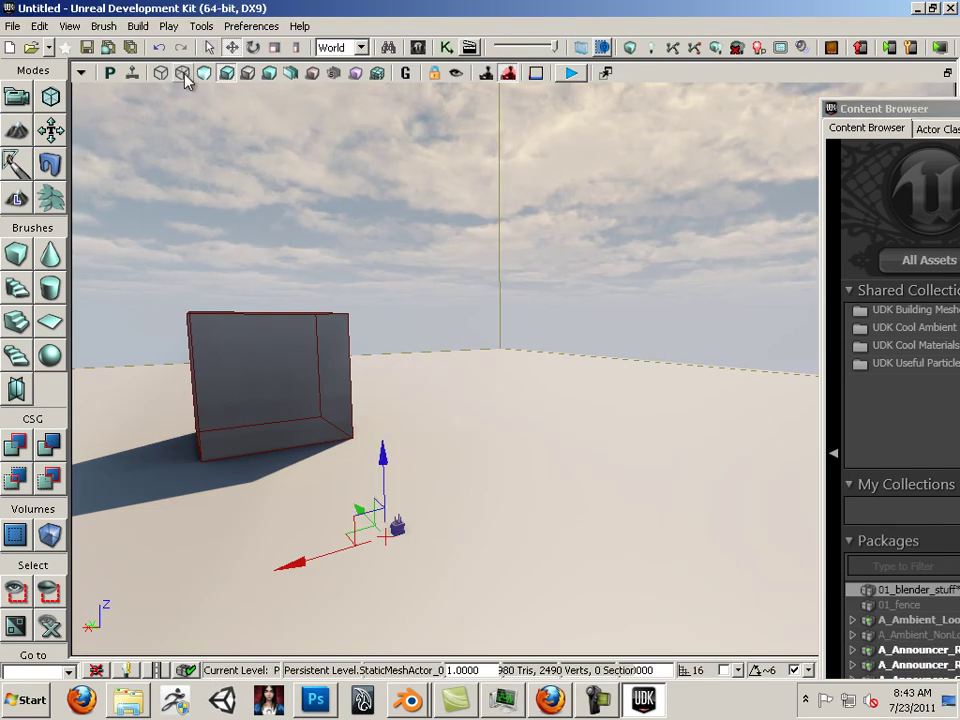
Step: Scale the placed block evenly to about 15 times its size and set it down on the ground
click(274, 47)
drag(274, 570, 175, 600)
click(231, 47)
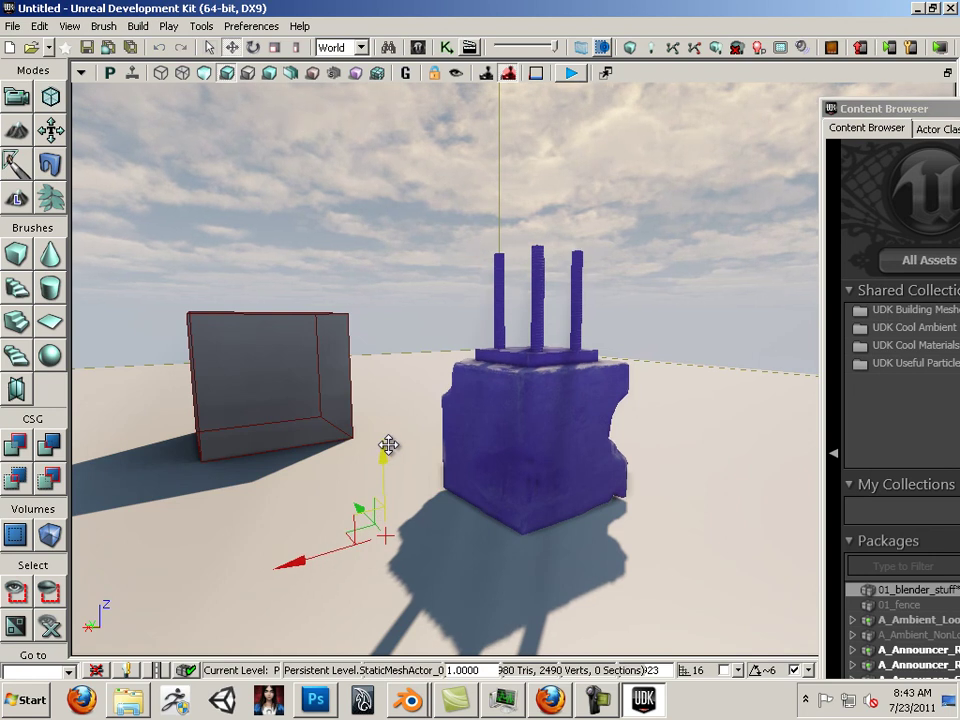
click(379, 400)
drag(672, 522, 72, 184)
mouse_move(659, 528)
mouse_down()
mouse_move(641, 551)
mouse_move(679, 596)
mouse_move(706, 584)
mouse_move(621, 525)
mouse_move(619, 536)
mouse_up()
Step: Build the level's lighting and return to the Unreal Development Kit editor window
click(138, 26)
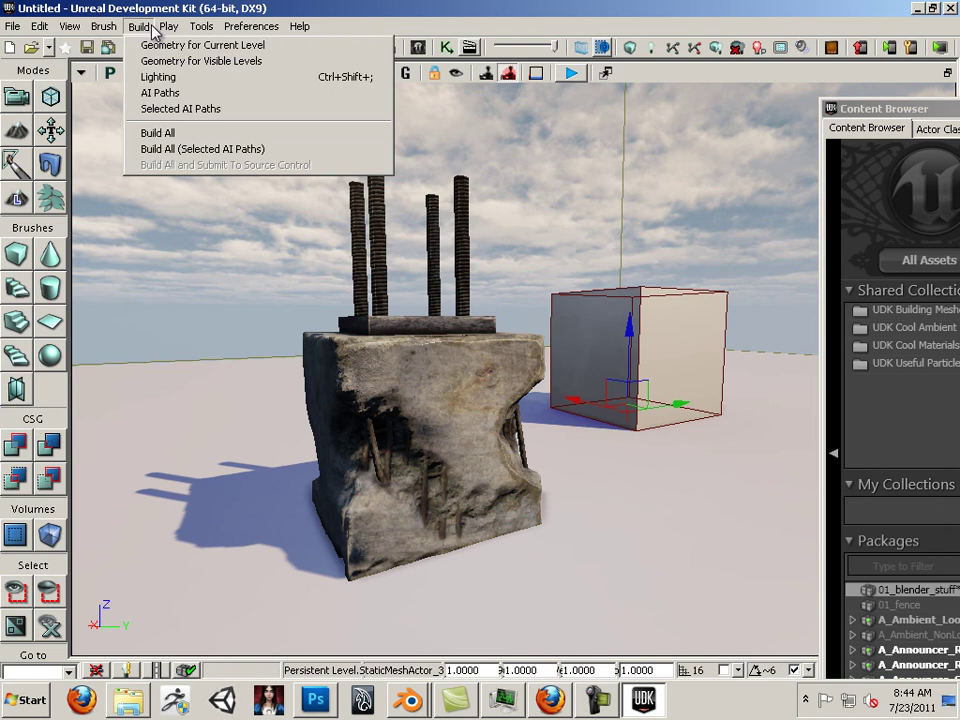
click(165, 80)
click(395, 355)
click(394, 407)
click(398, 461)
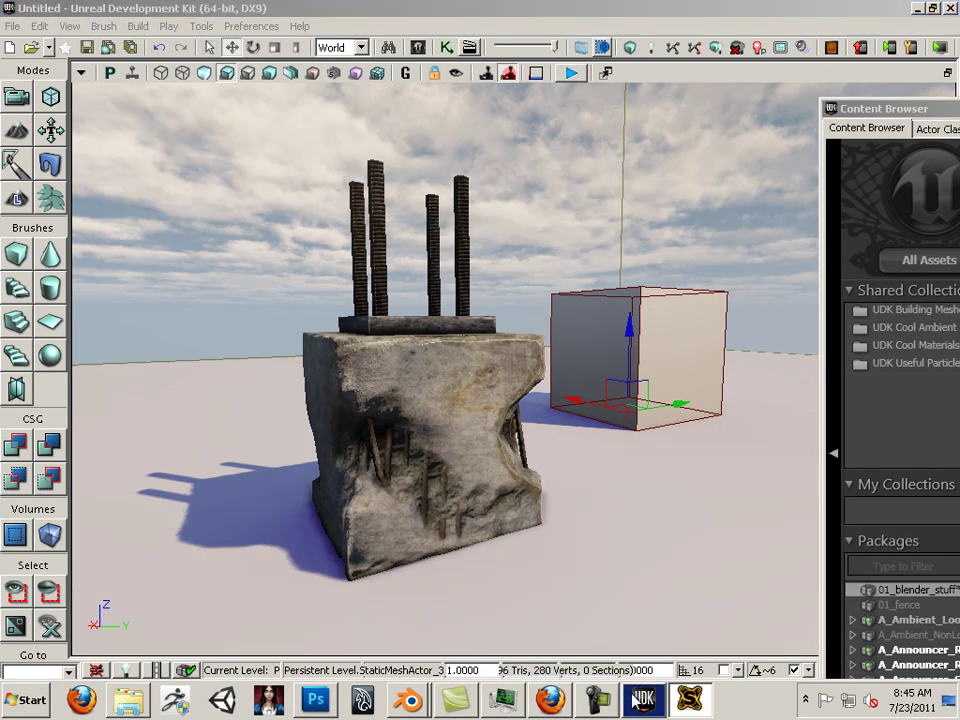
mouse_move(644, 705)
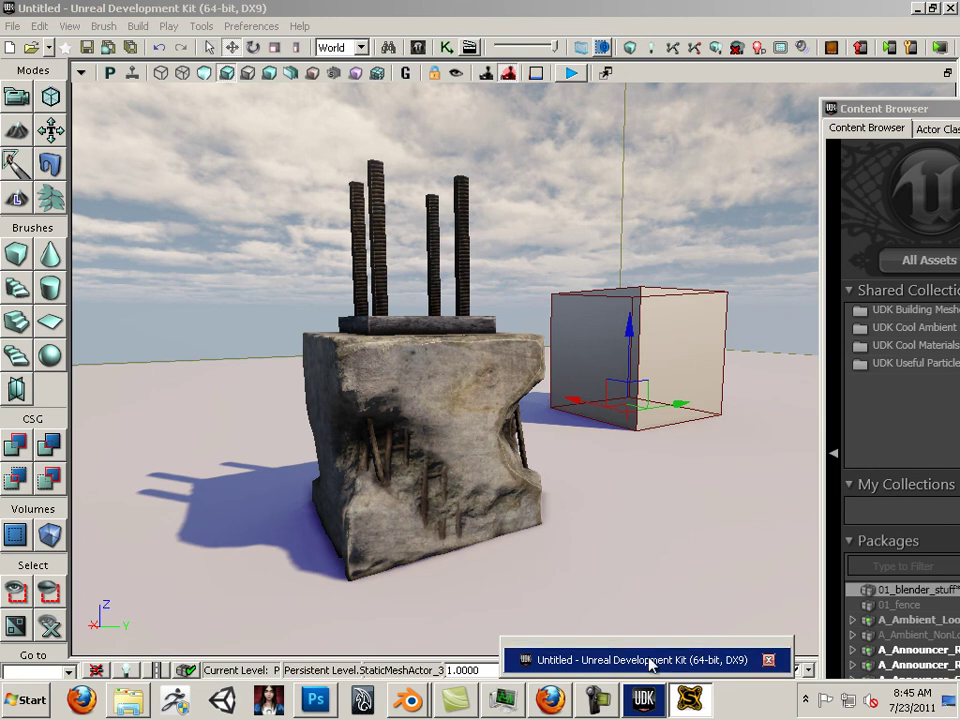
click(651, 662)
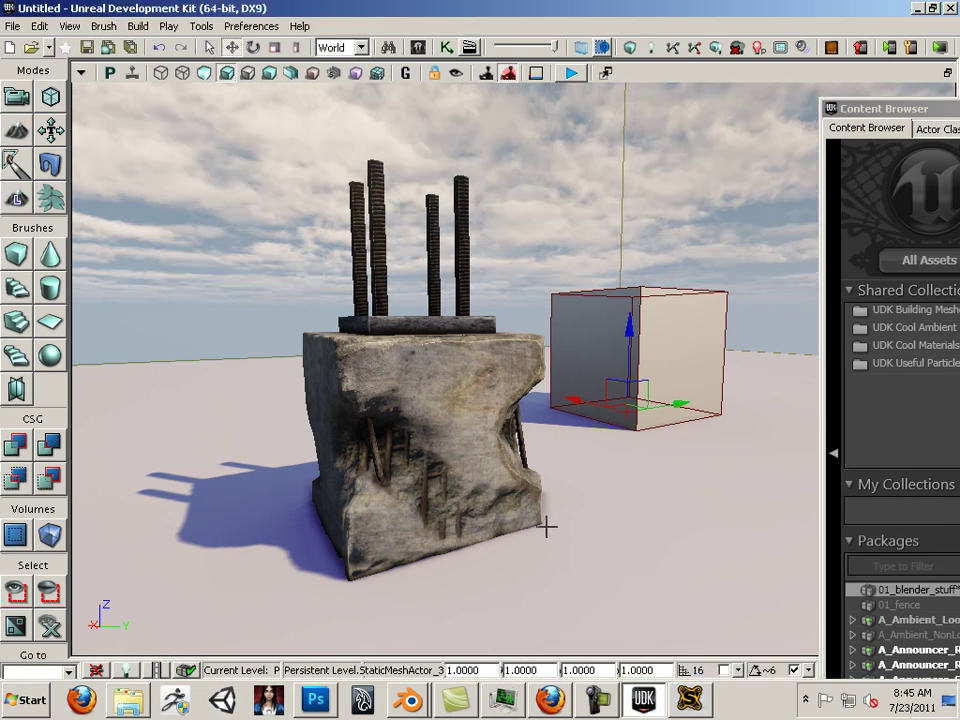
Step: Examine the lit block in the level from other sides, checking its texture, normal detail and shadows
drag(249, 416, 731, 114)
click(359, 438)
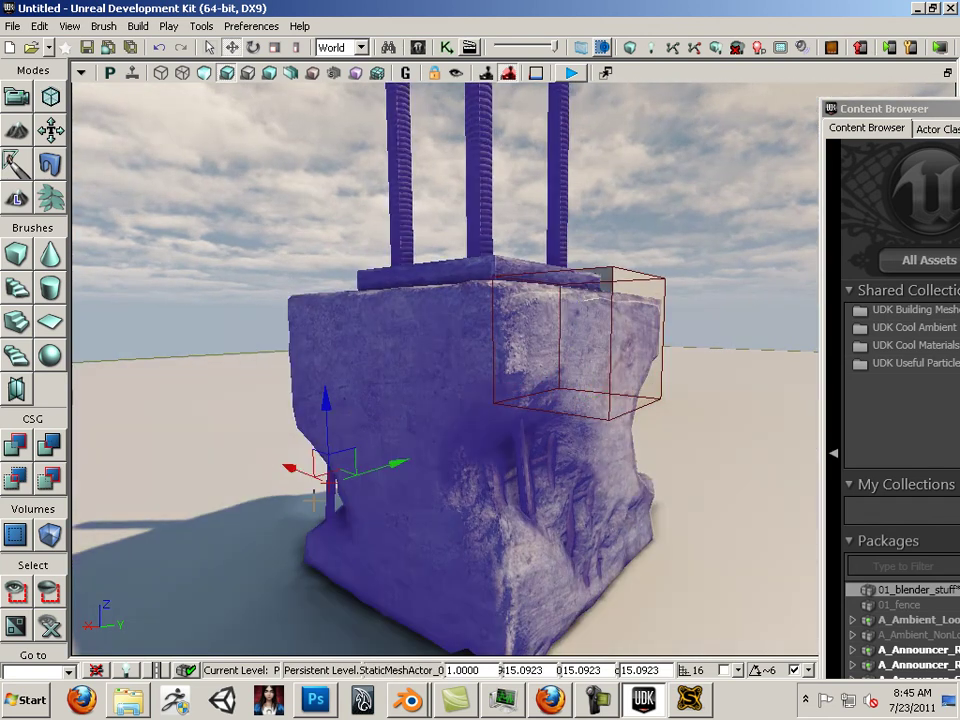
click(157, 441)
drag(227, 439, 276, 516)
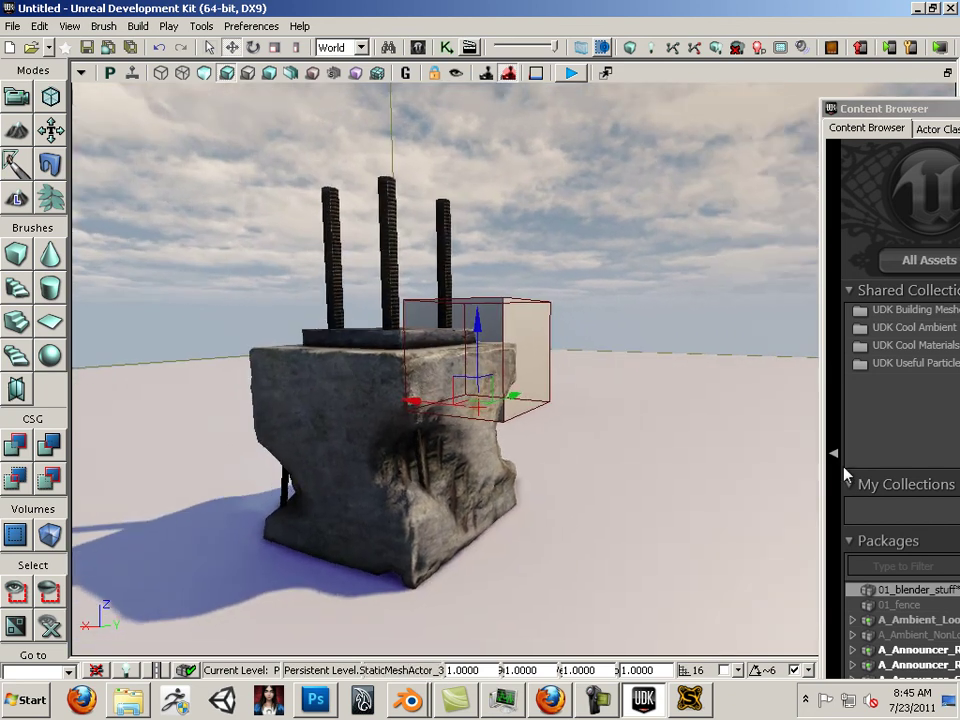